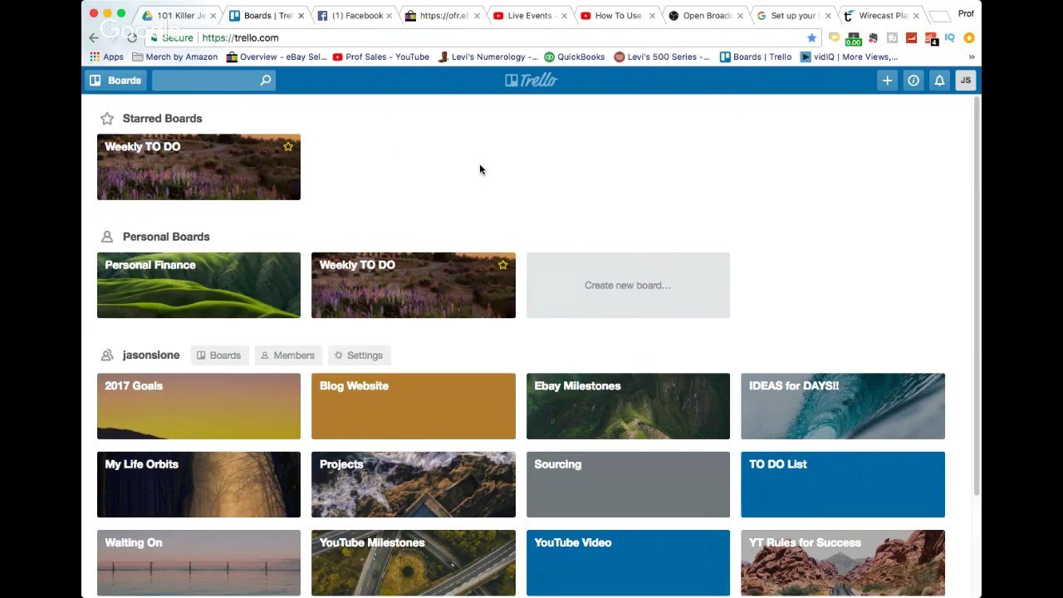
Look over the starred, personal and team boards on the boards overview page
scroll(479, 168, "down", 2)
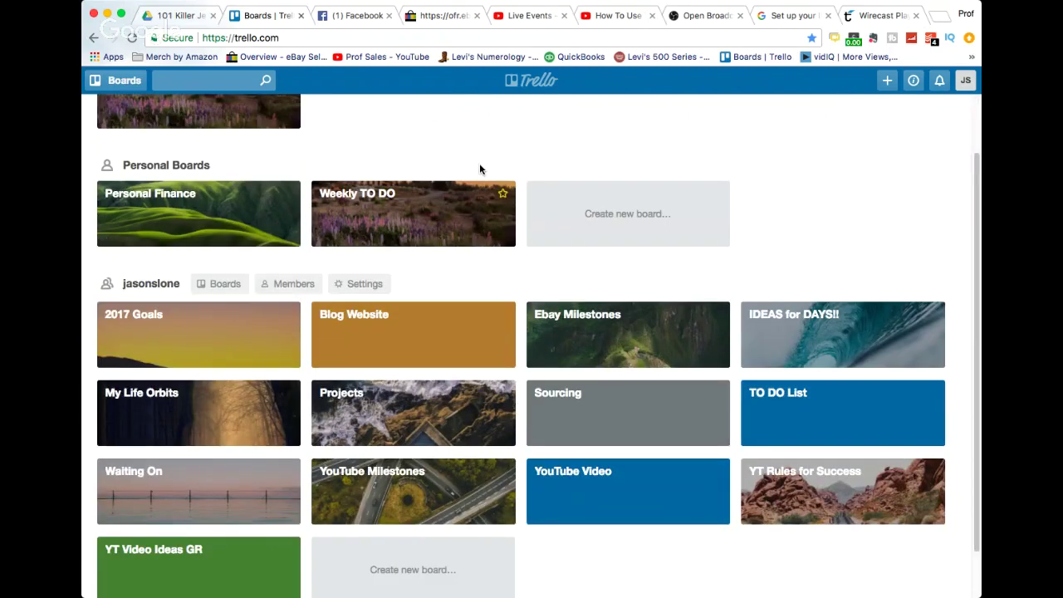
scroll(480, 168, "down", 1)
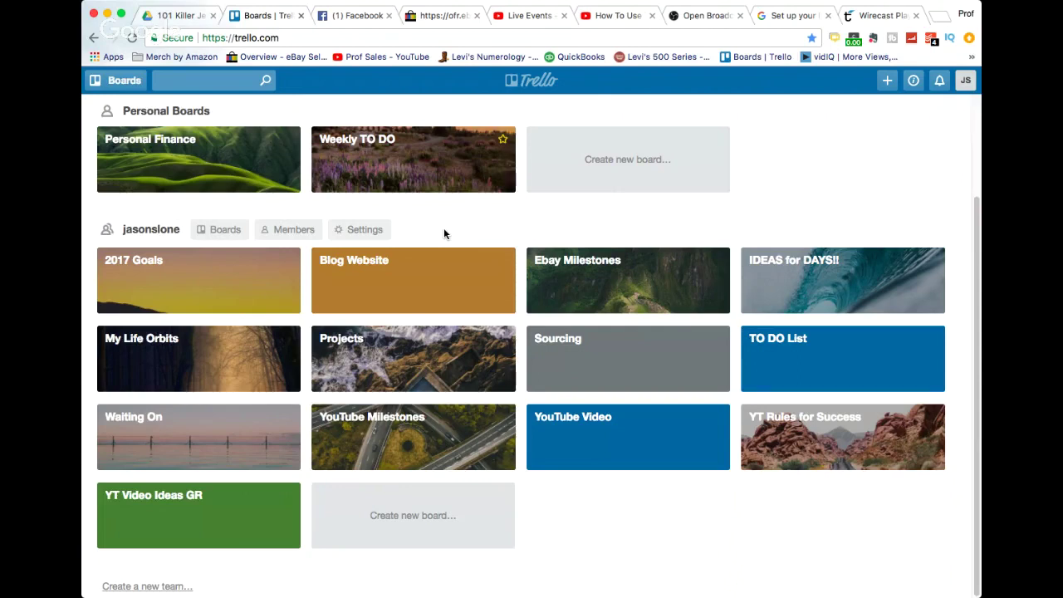
scroll(443, 233, "up", 1)
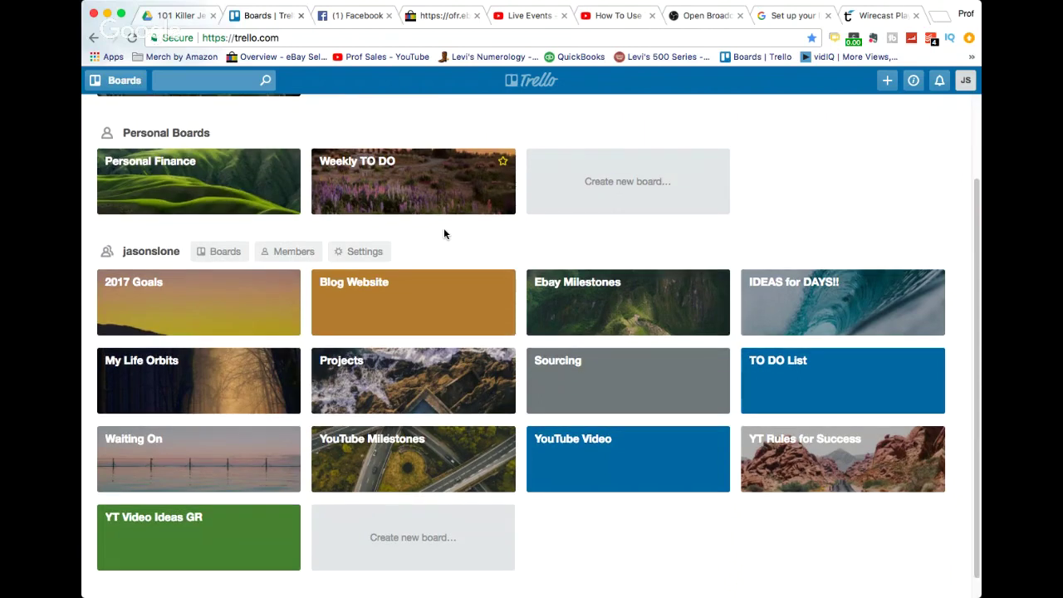
scroll(444, 233, "up", 2)
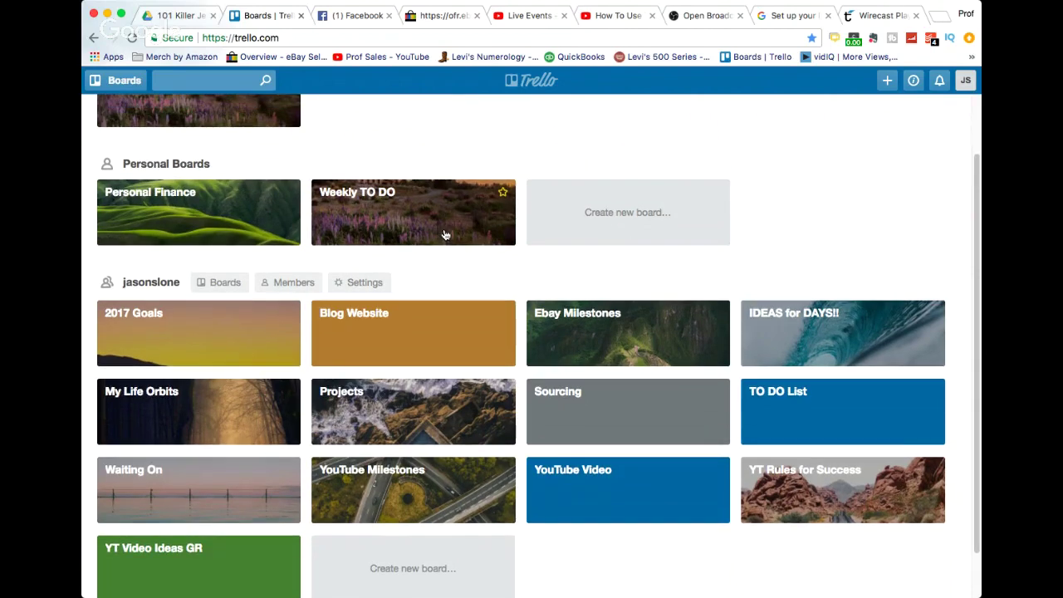
scroll(445, 236, "up", 3)
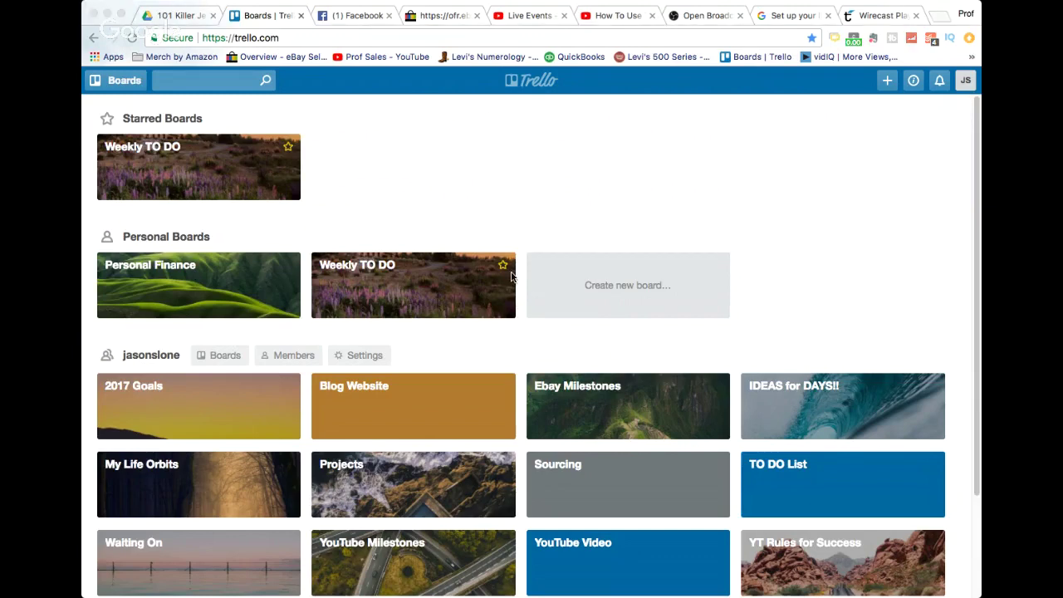
left_click(461, 349)
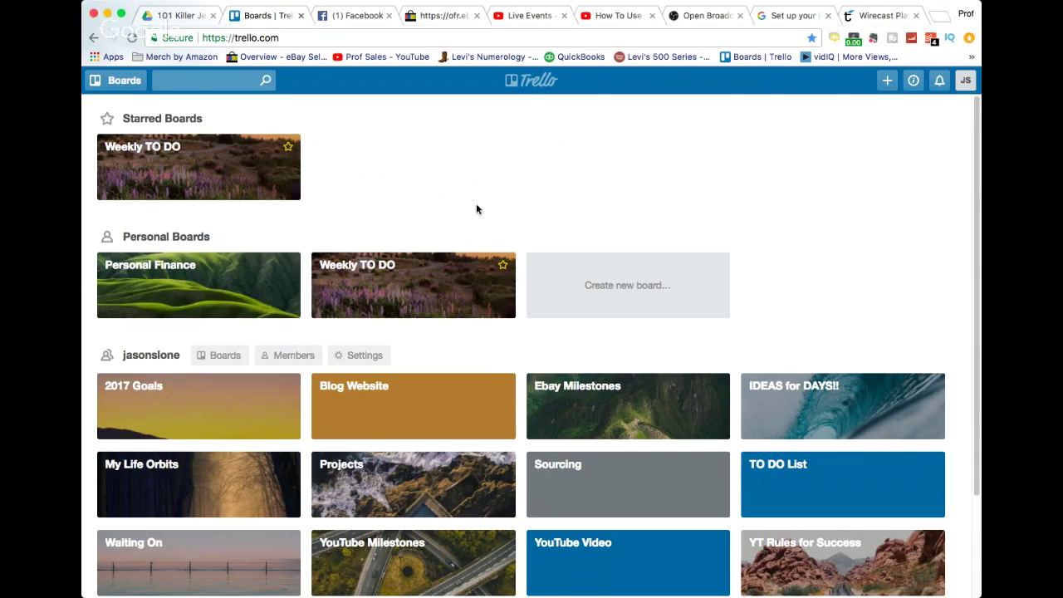
scroll(413, 182, "down", 1)
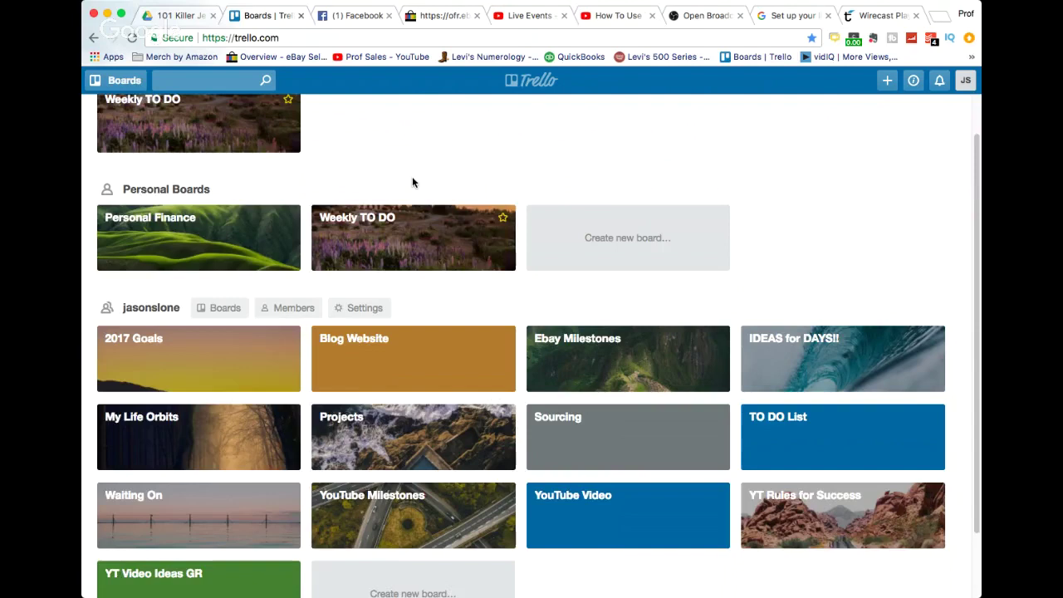
scroll(413, 182, "down", 2)
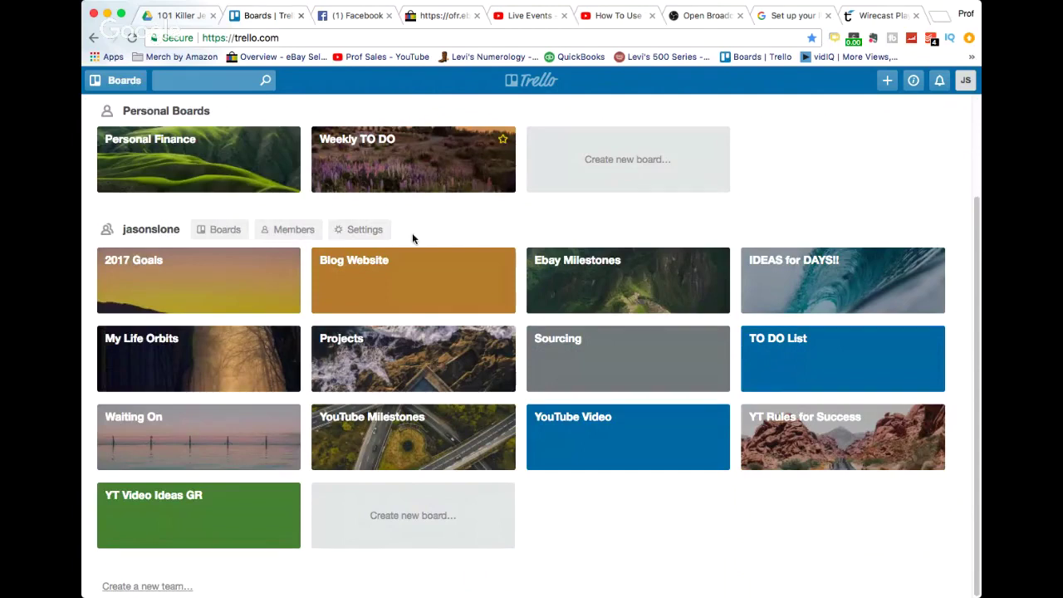
Open the Sourcing board and add a list named "Austin TX Goodwill" after the Thrifts list
left_click(599, 351)
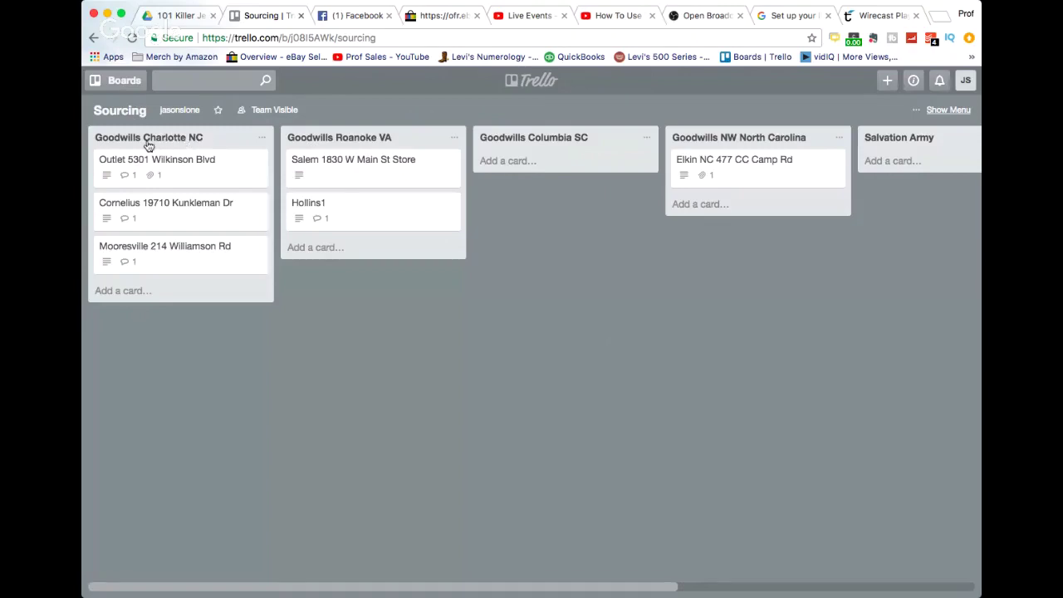
scroll(502, 340, "right", 2)
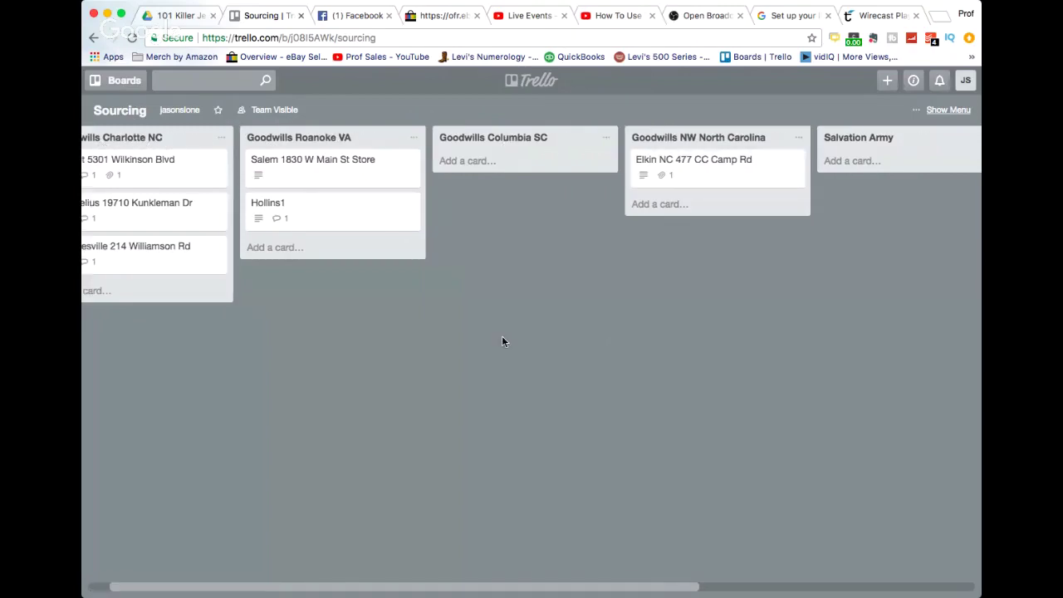
scroll(503, 340, "right", 5)
left_click(870, 143)
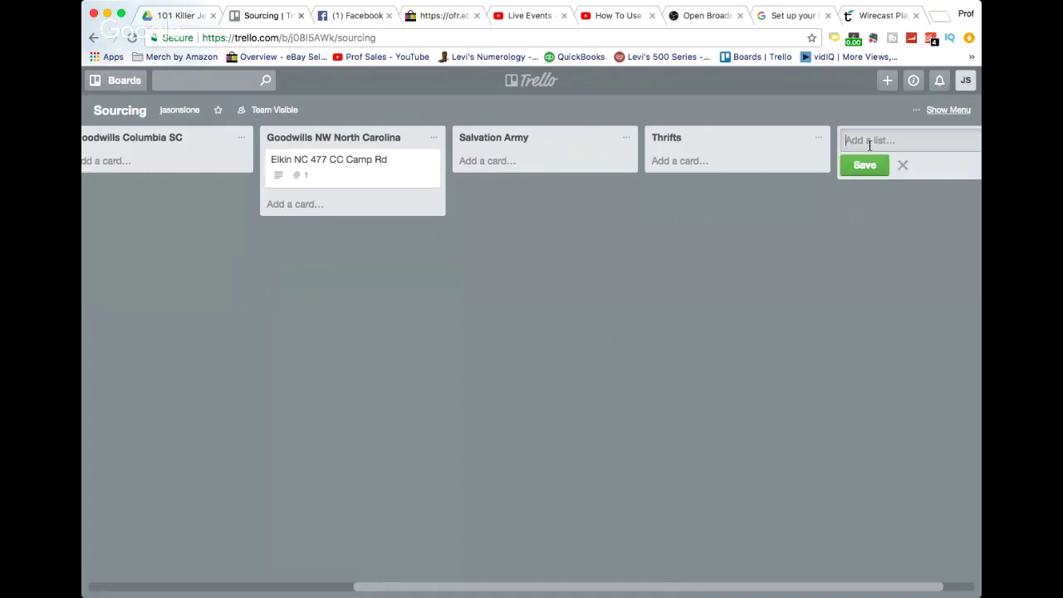
type("Austin TX Goowdil")
key("BackSpace")
key("BackSpace")
key("BackSpace")
key("BackSpace")
type("dwill")
key("Return")
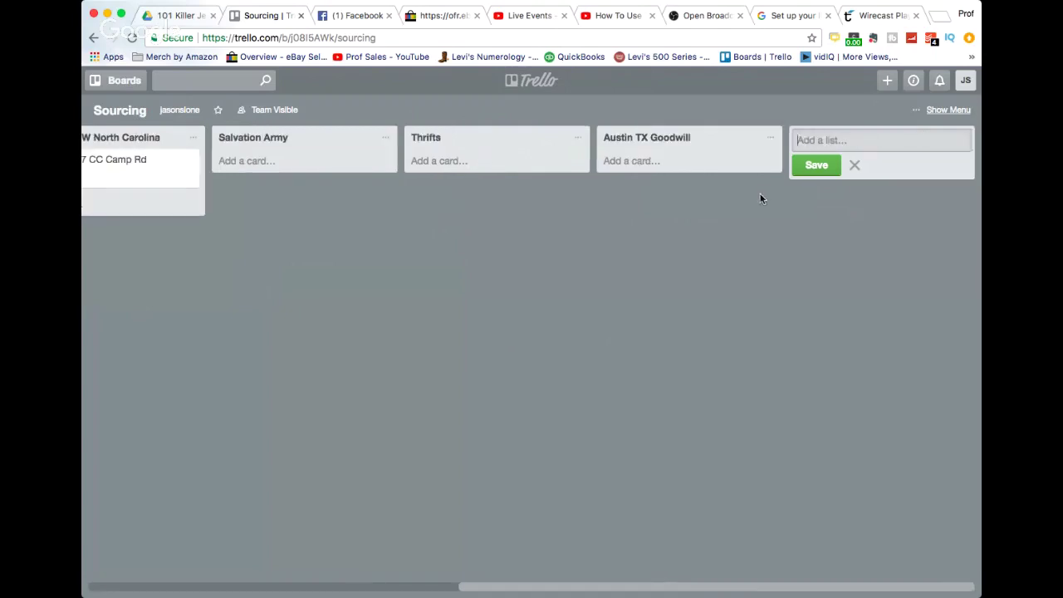
Add a card titled "Store 123" to the Austin TX Goodwill list, then view its details and close it
left_click(654, 163)
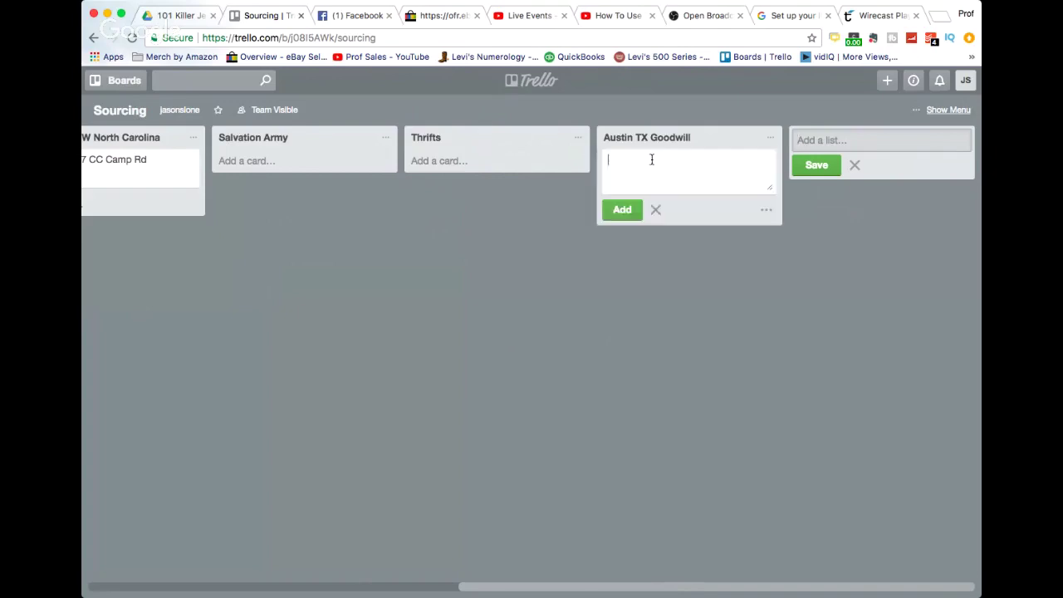
type("Store 123")
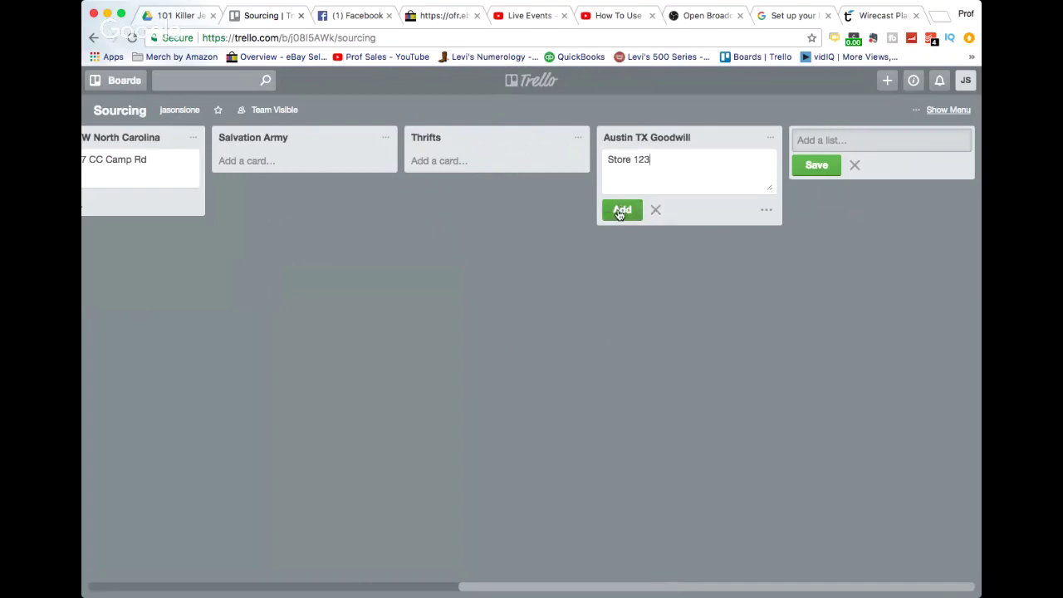
left_click(621, 210)
left_click(653, 162)
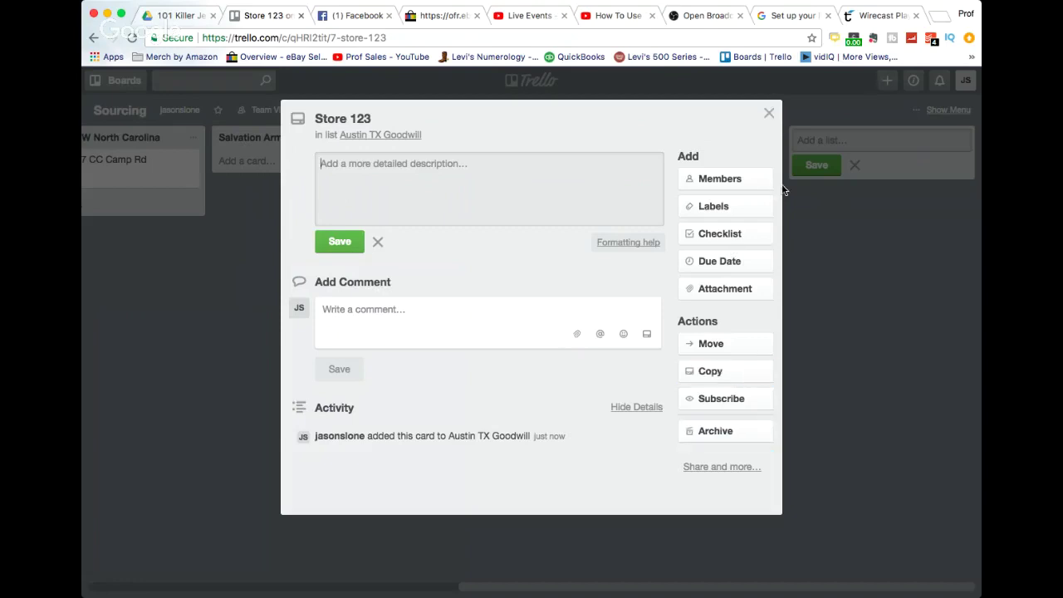
left_click(769, 113)
Open the Outlet card in the Goodwills Charlotte NC list and review its description and the address in its title
scroll(491, 238, "left", 10)
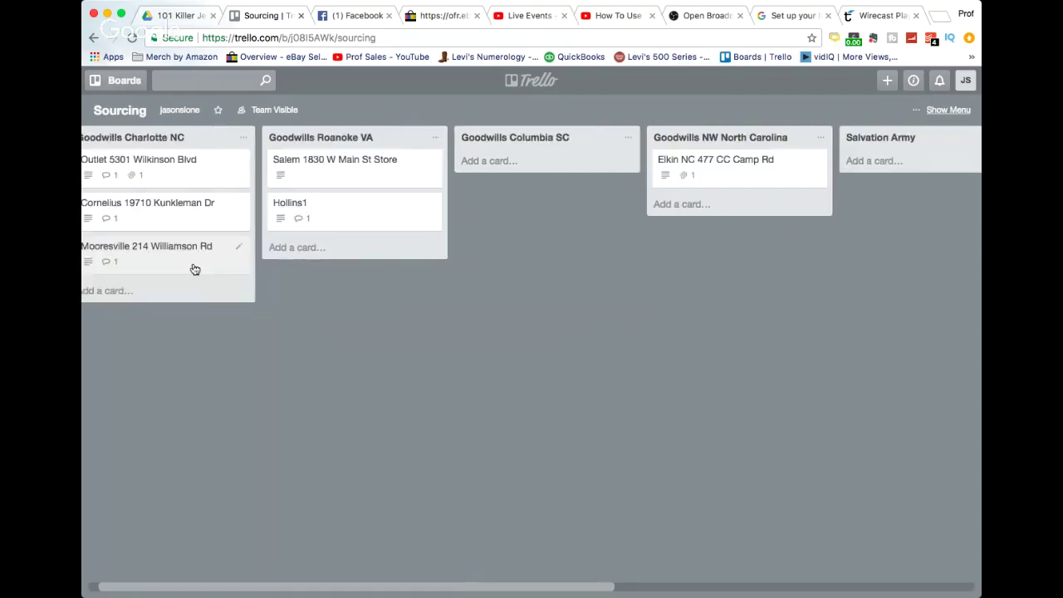
left_click(156, 163)
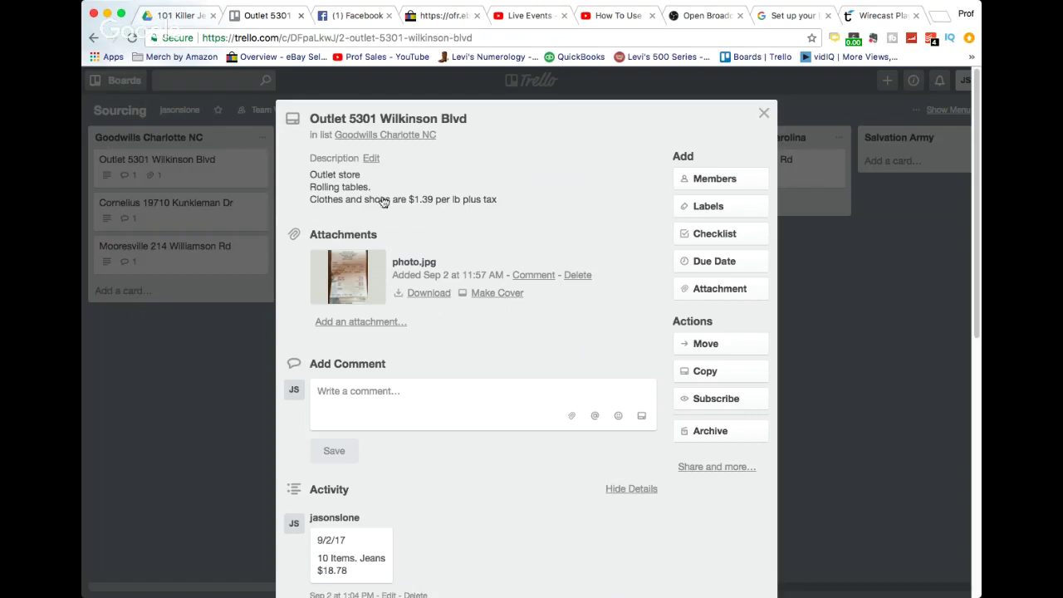
left_click_drag(311, 174, 383, 204)
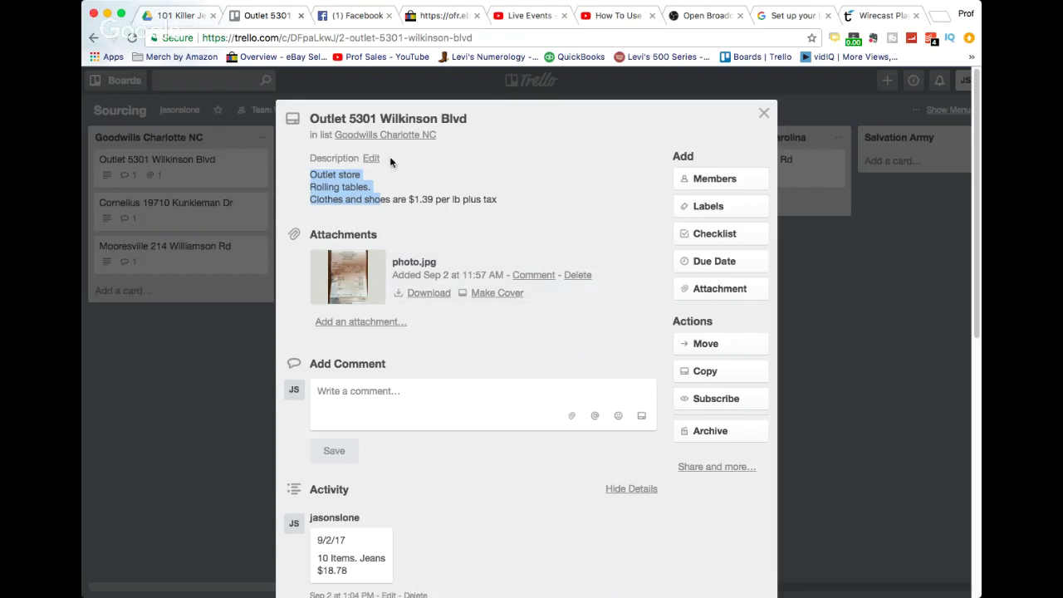
left_click_drag(349, 119, 474, 130)
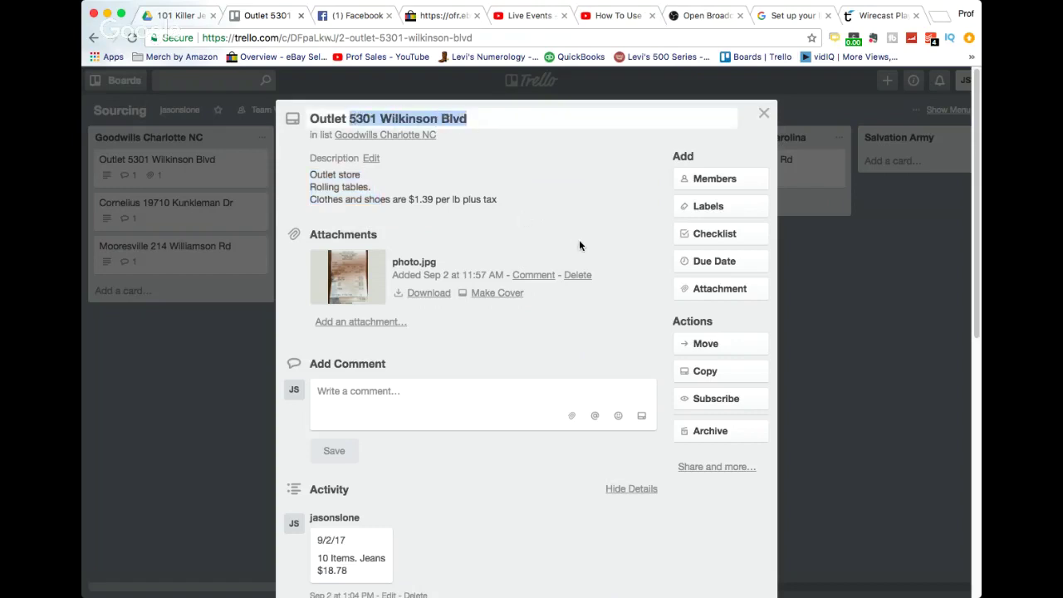
Assign the purple label to the Outlet card
left_click(686, 216)
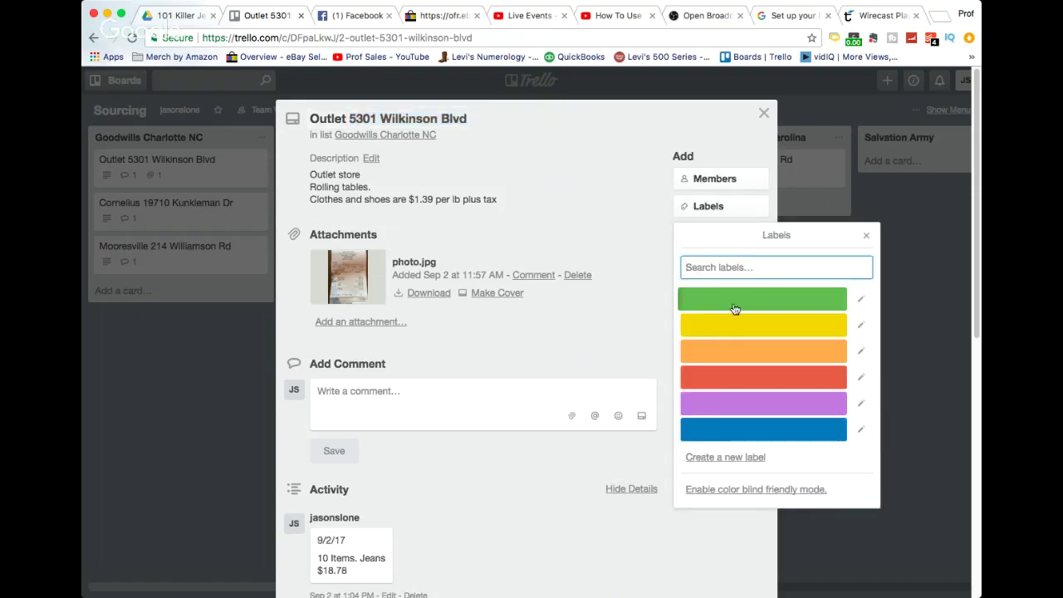
left_click(737, 412)
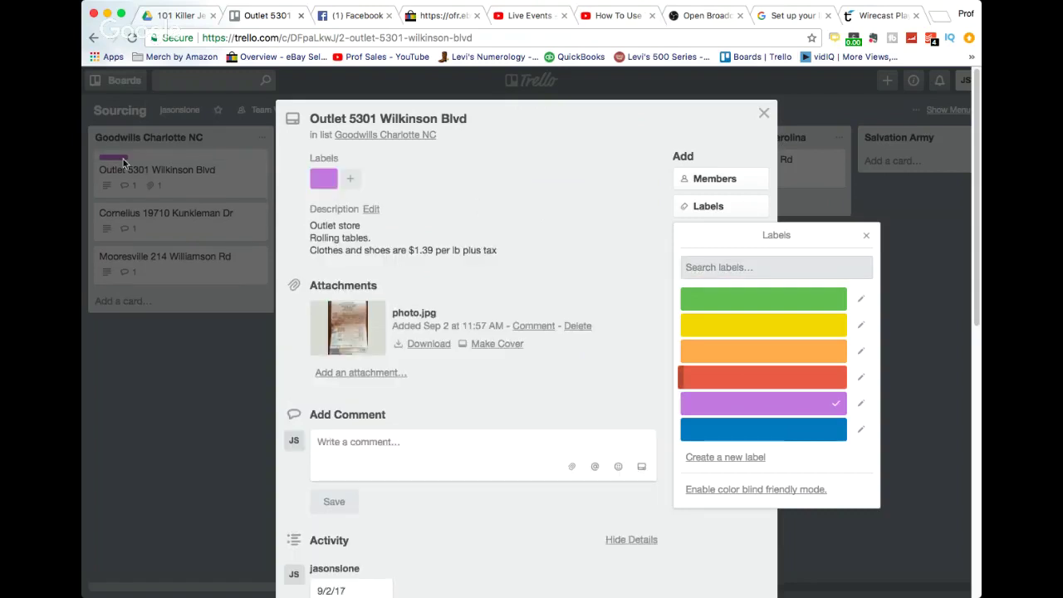
left_click(868, 238)
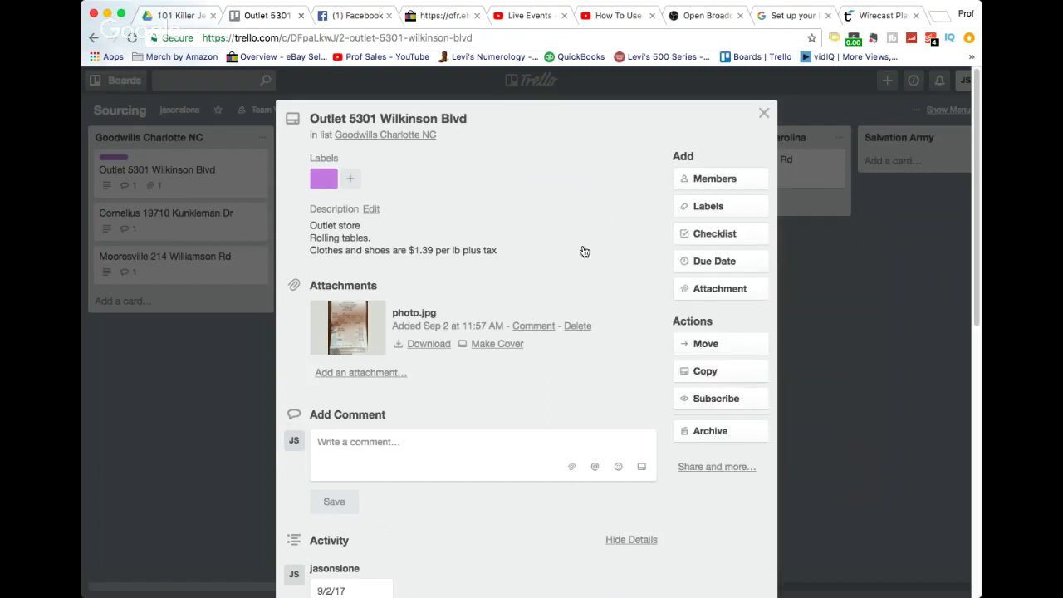
Examine the Outlet card's attachment, purchase comment and receipt photo in its activity section
scroll(527, 279, "down", 1)
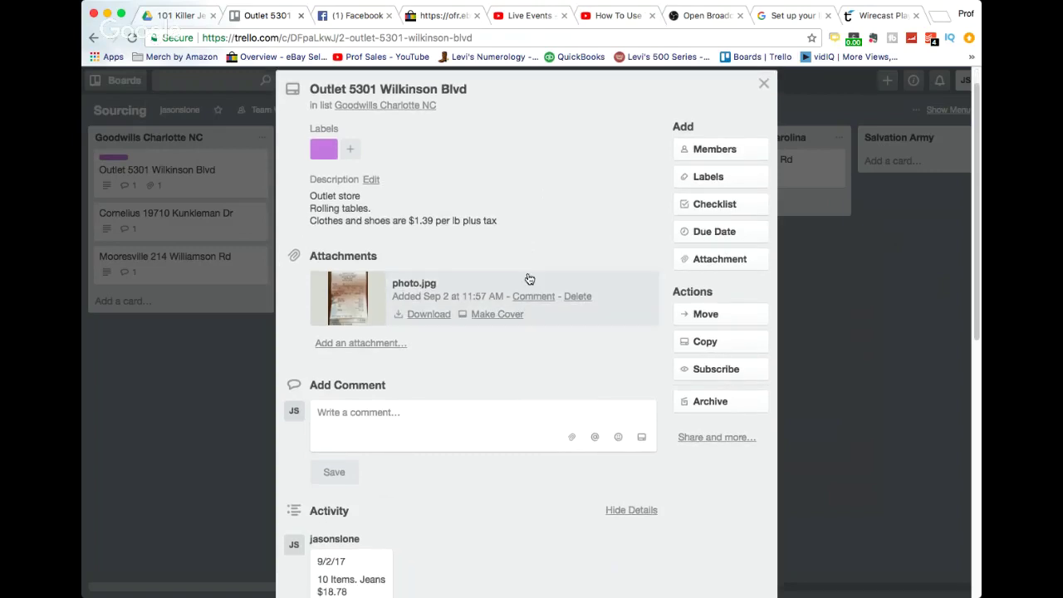
scroll(464, 332, "down", 2)
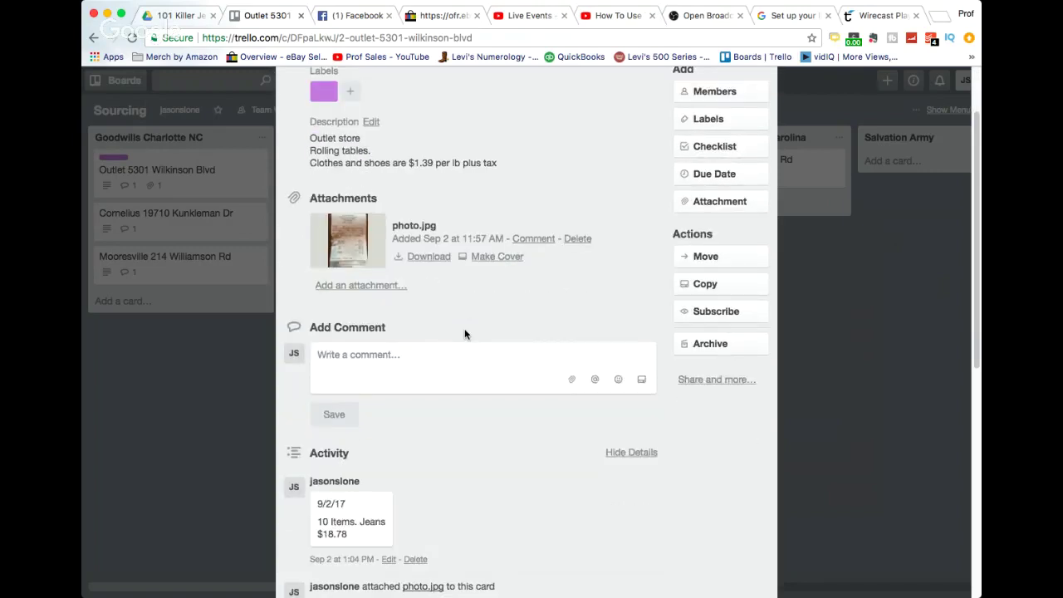
scroll(464, 332, "down", 1)
scroll(349, 515, "down", 3)
scroll(349, 515, "down", 1)
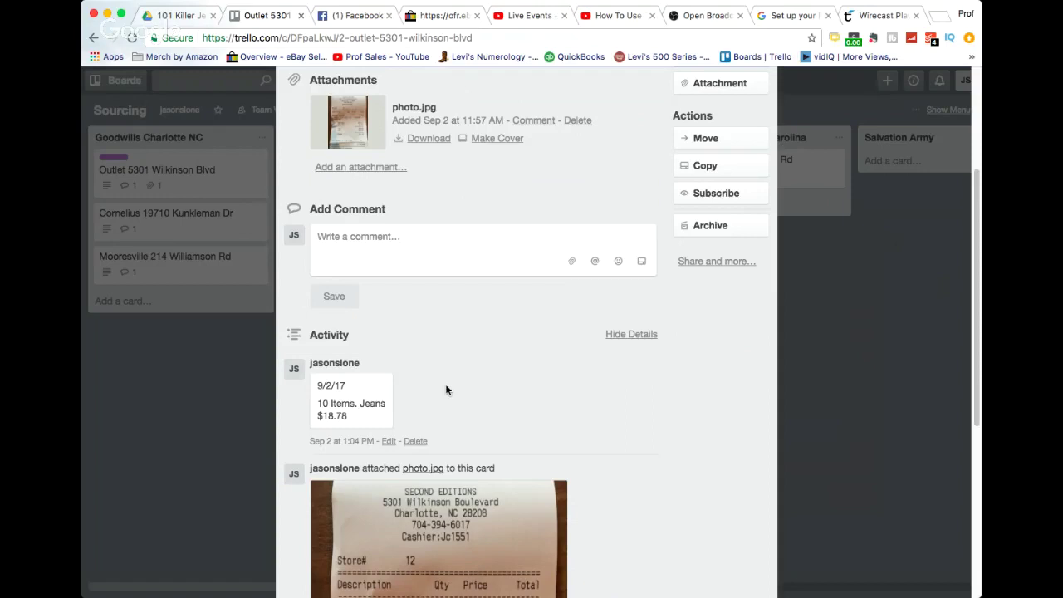
scroll(382, 391, "down", 1)
scroll(381, 391, "down", 5)
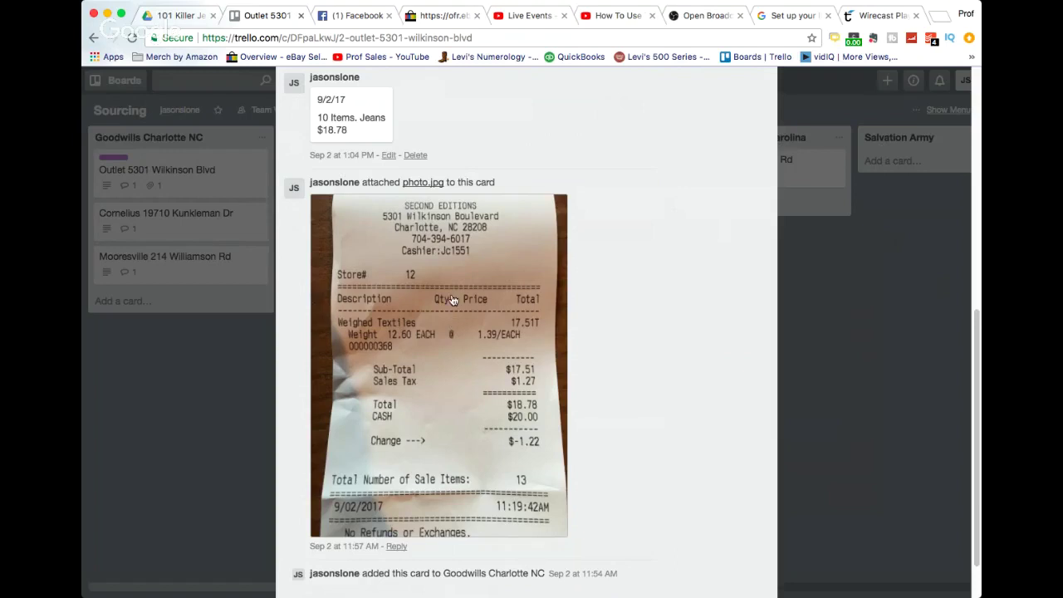
scroll(452, 300, "up", 3)
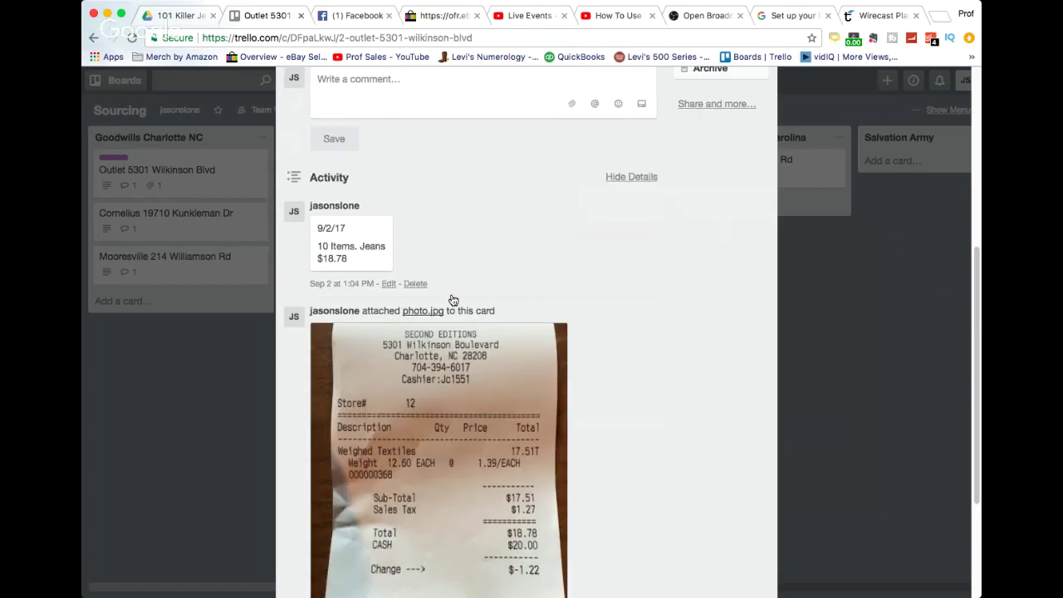
scroll(452, 300, "up", 8)
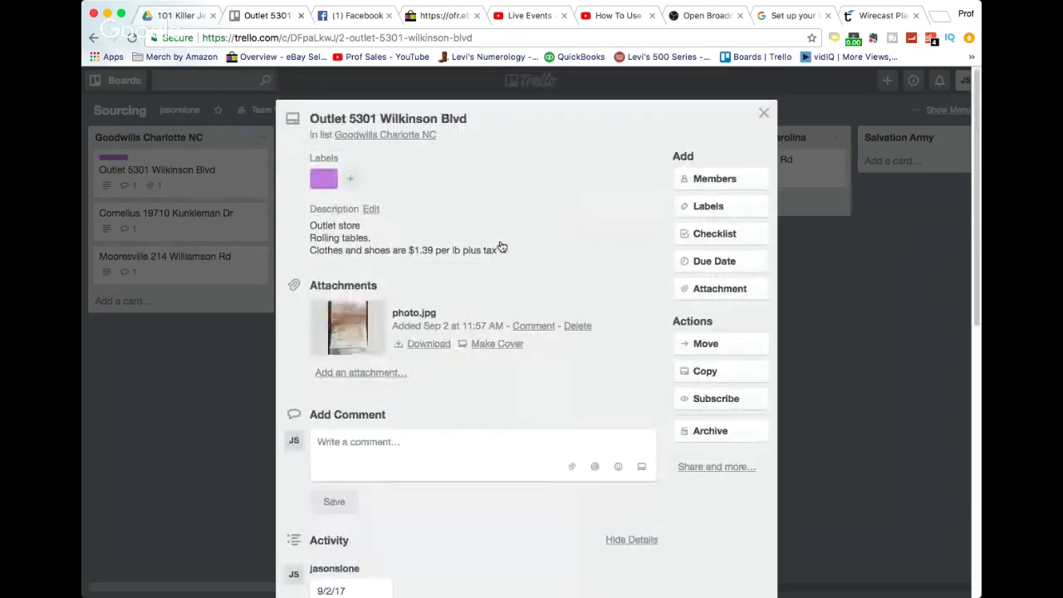
scroll(430, 316, "down", 5)
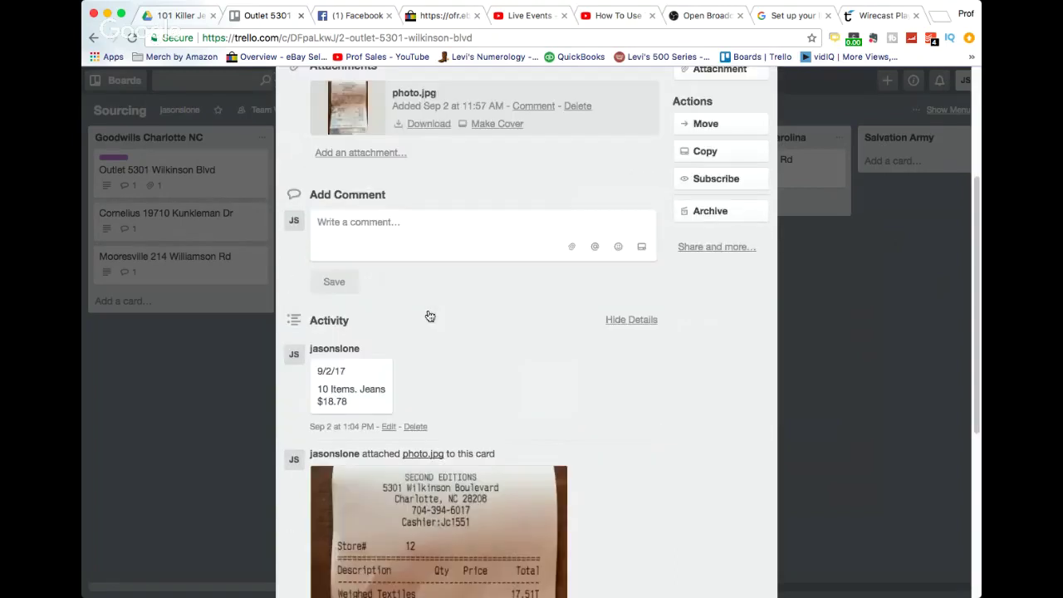
scroll(399, 386, "down", 2)
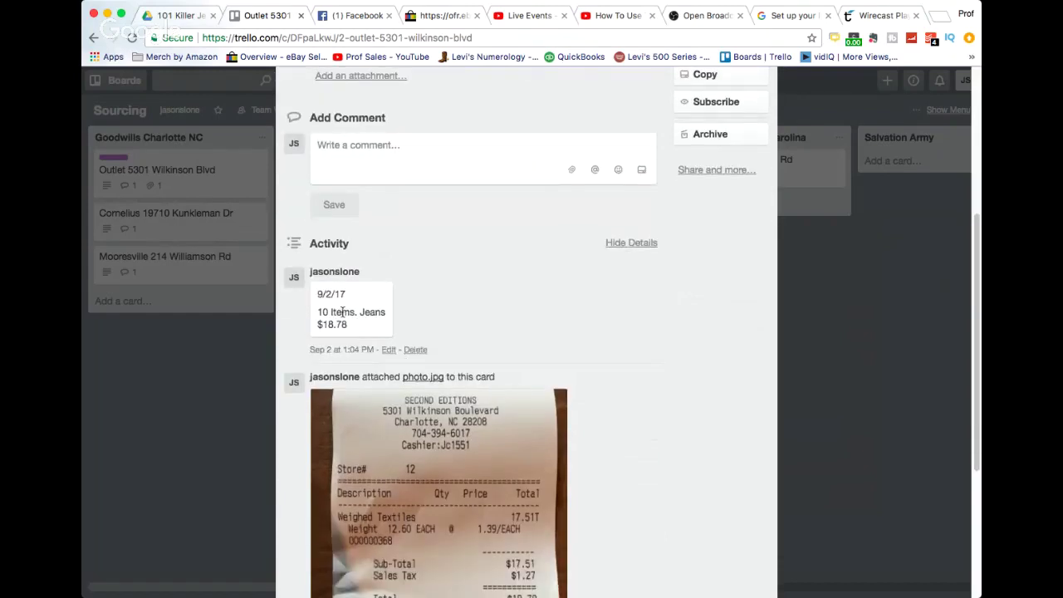
Draft a comment on the Outlet card with the lines "9/6/17", "Bought 20 Jeans" and "$45"
scroll(367, 292, "up", 2)
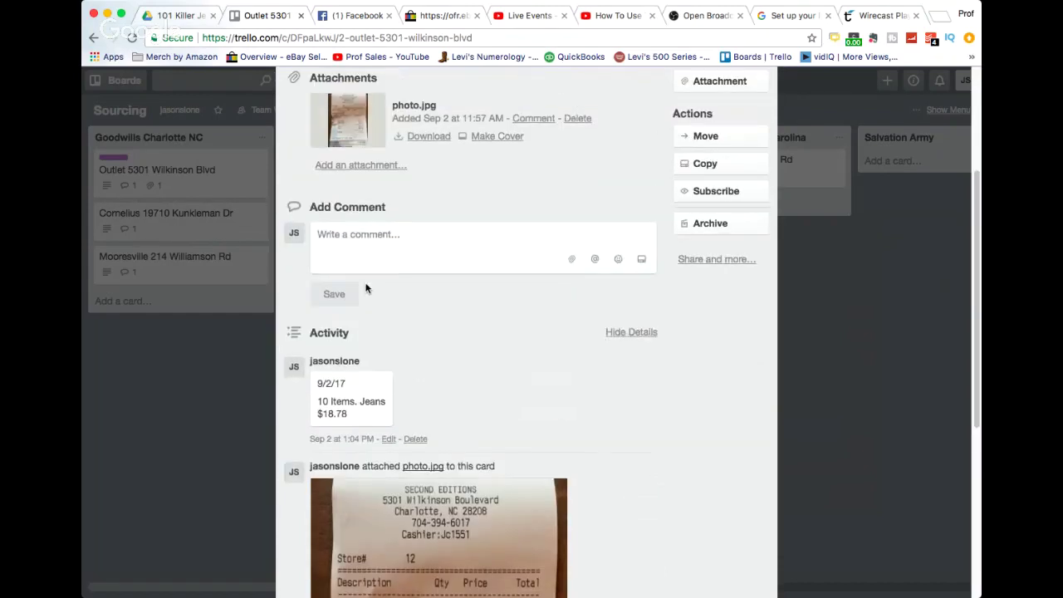
left_click(353, 233)
type("9/6/")
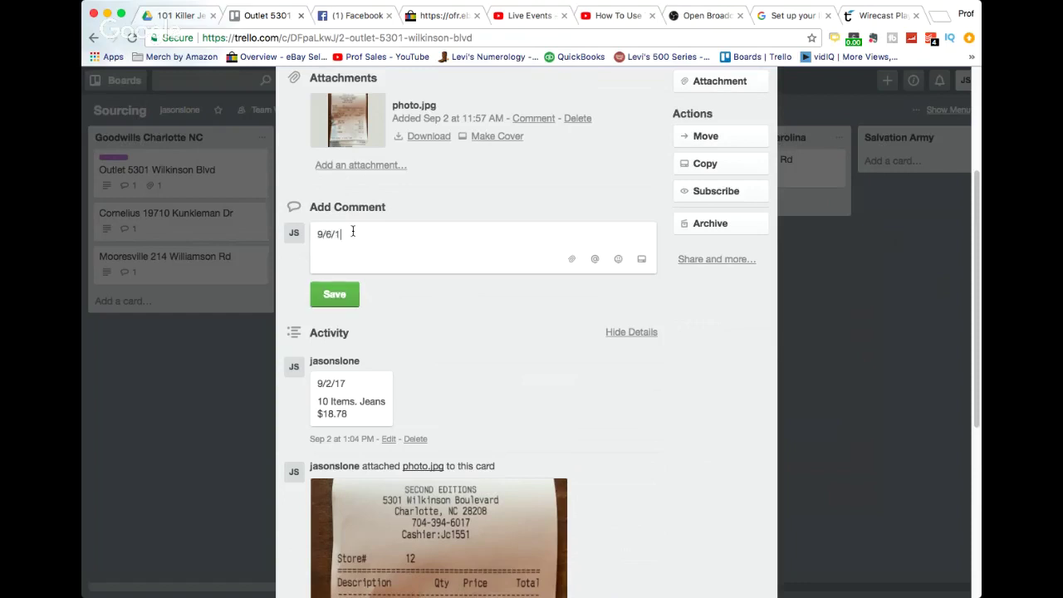
type("17")
key("Return")
key("Return")
type("Bou")
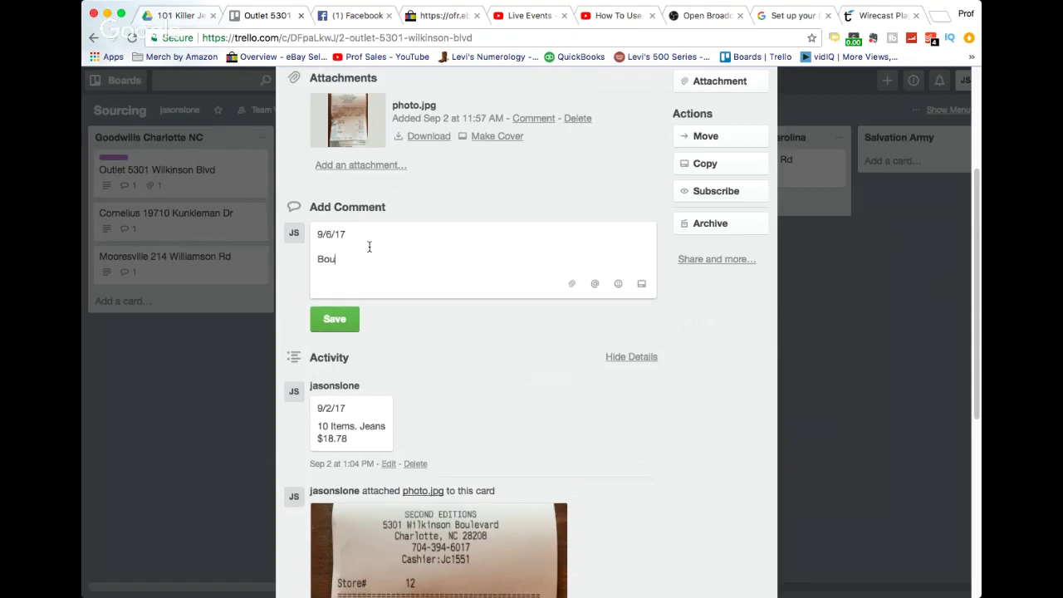
type("ght 20 Jeans")
key("Return")
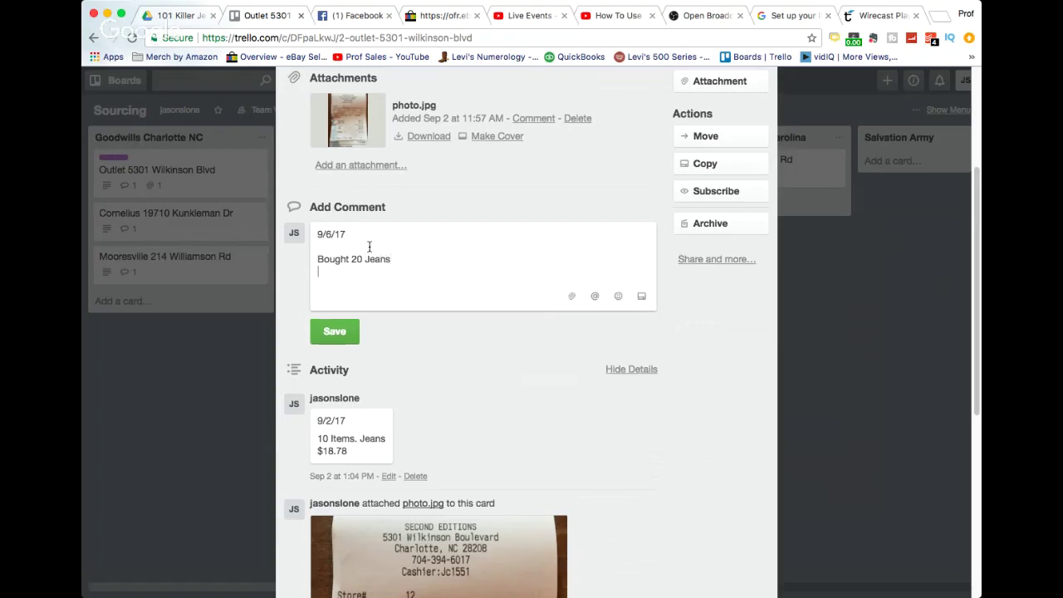
type("$45")
Clear all the text from the unsaved comment on the Outlet card
left_click_drag(360, 274, 326, 233)
key("BackSpace")
key("BackSpace")
key("BackSpace")
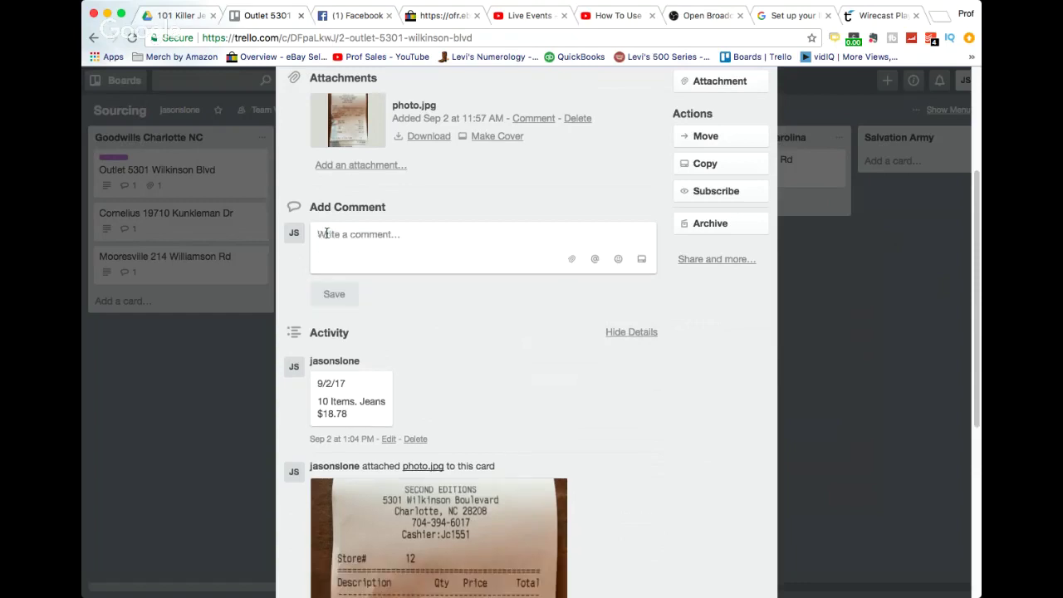
Close the Outlet card and return to the Sourcing board
scroll(582, 413, "up", 2)
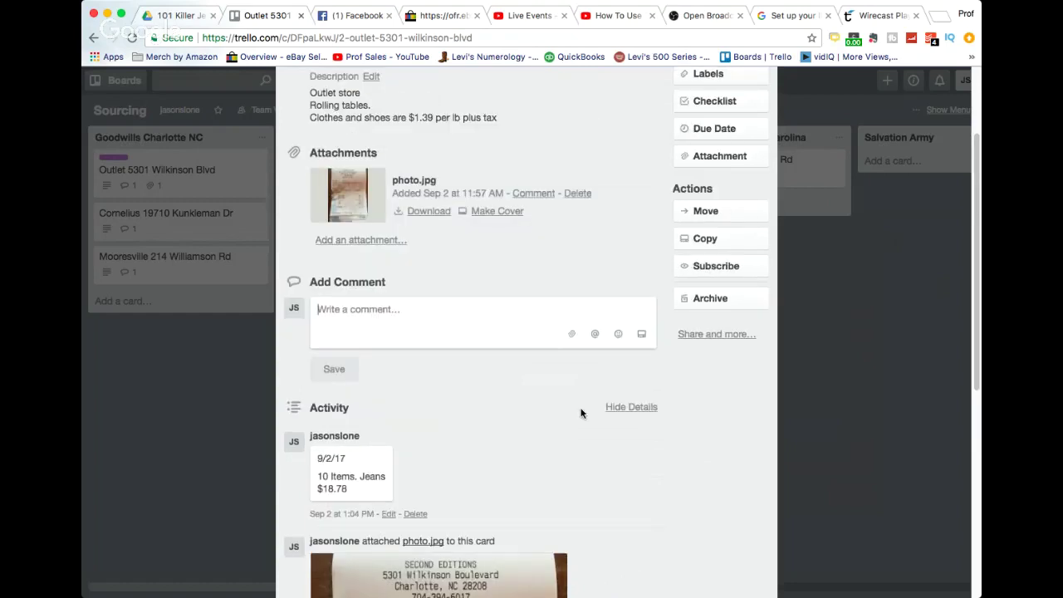
scroll(582, 412, "up", 3)
left_click(763, 116)
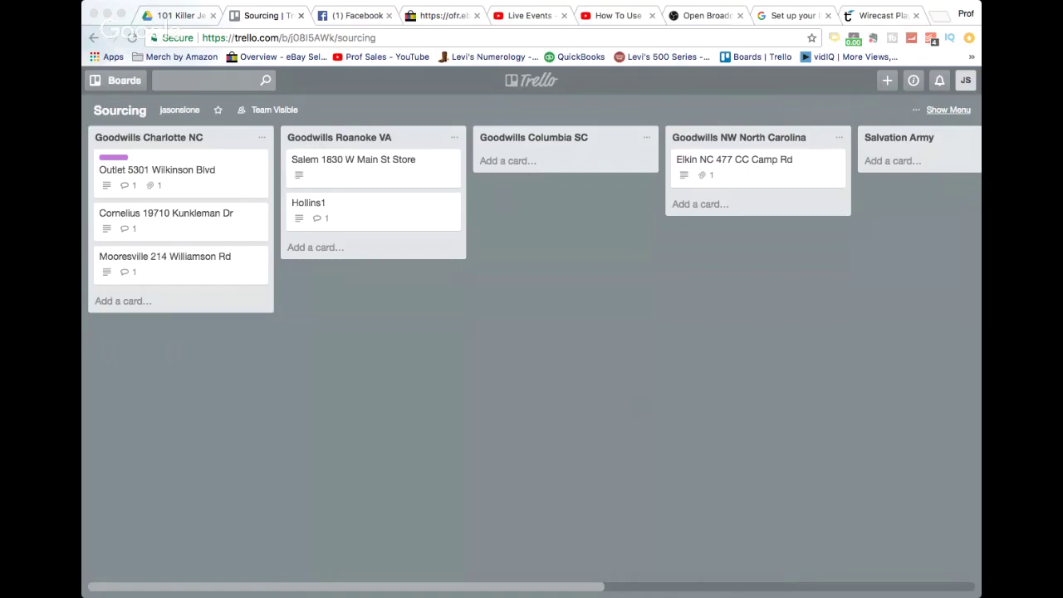
left_click(381, 525)
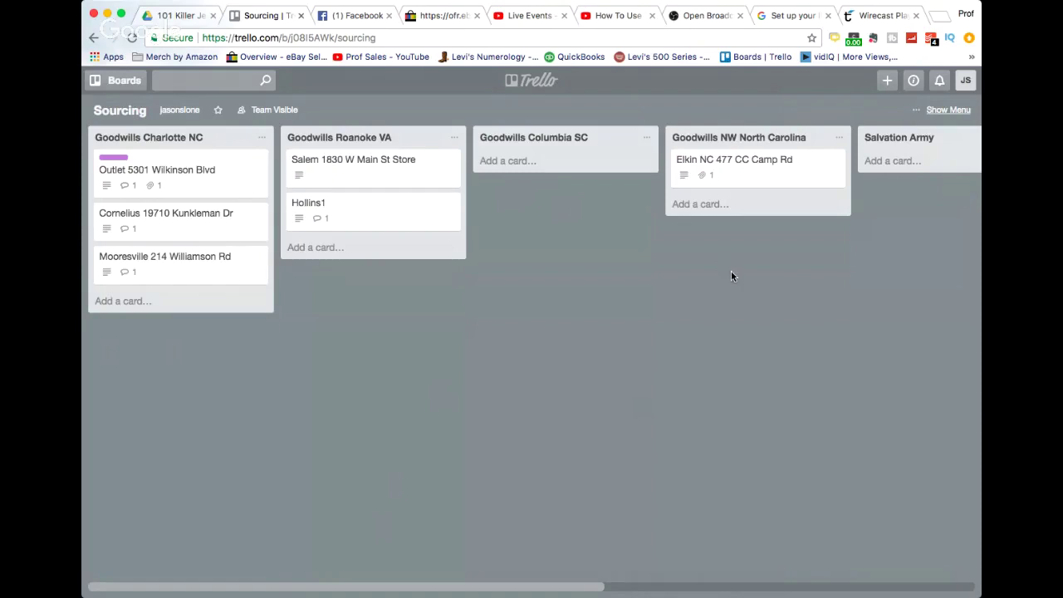
Archive the Austin TX Goodwill list on the Sourcing board
scroll(731, 271, "right", 5)
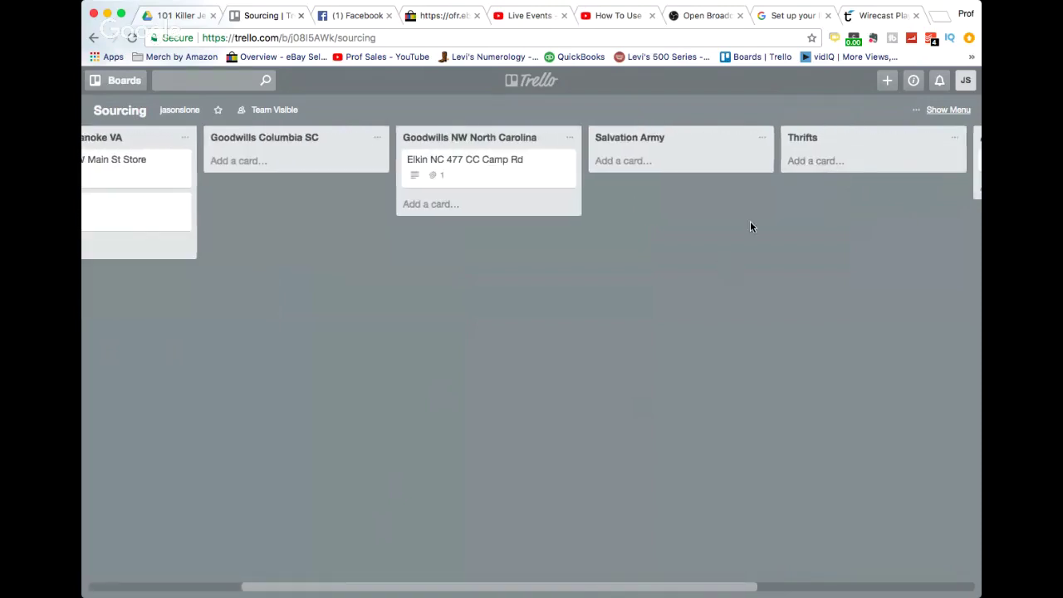
scroll(752, 227, "right", 3)
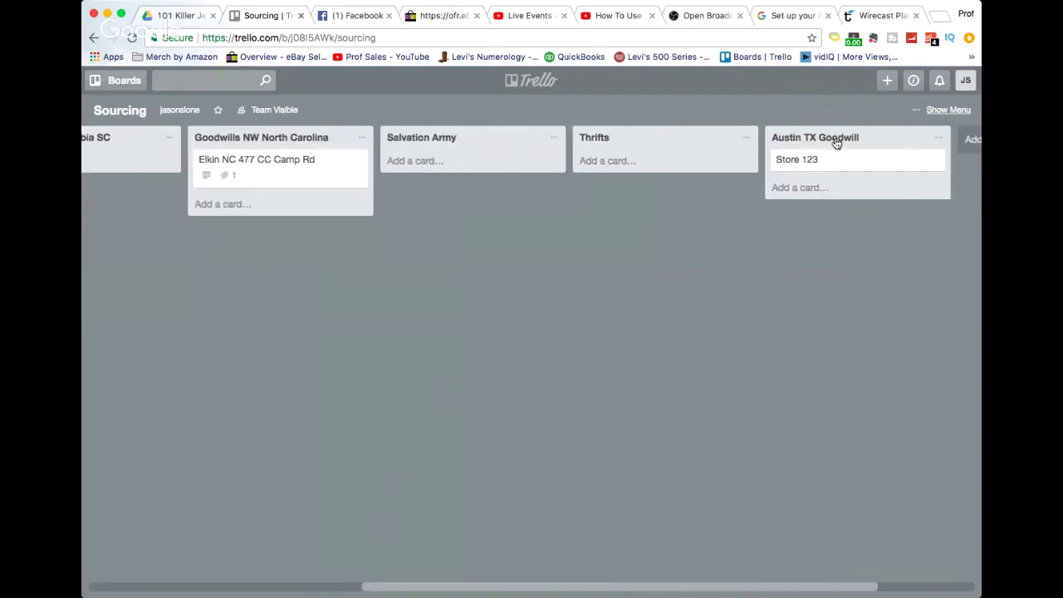
left_click(938, 138)
left_click(820, 335)
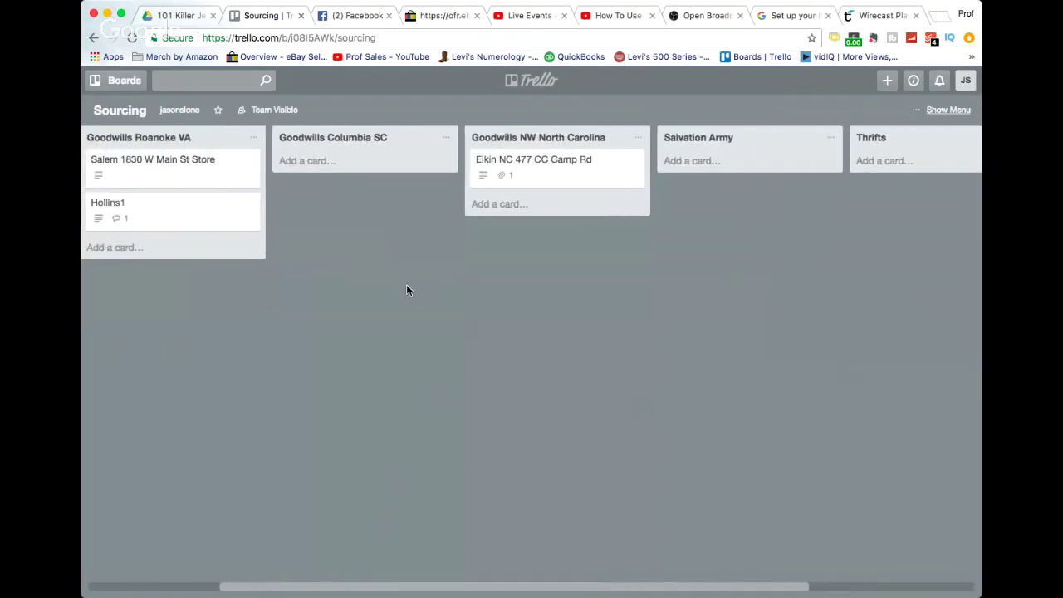
scroll(406, 289, "right", 1)
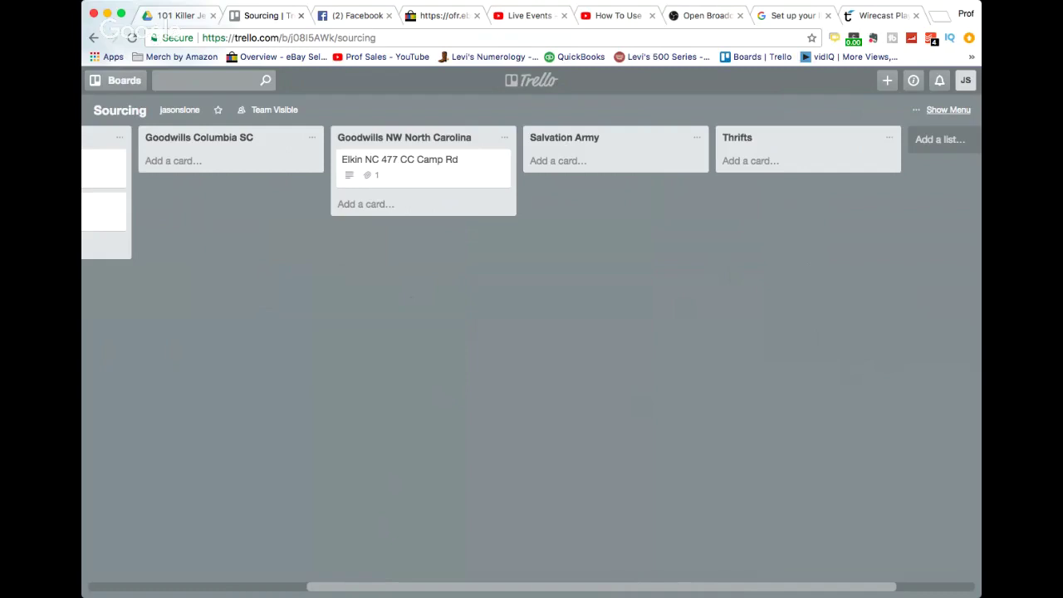
Open the Ebay Milestones board from the boards overview
key("super+Tab")
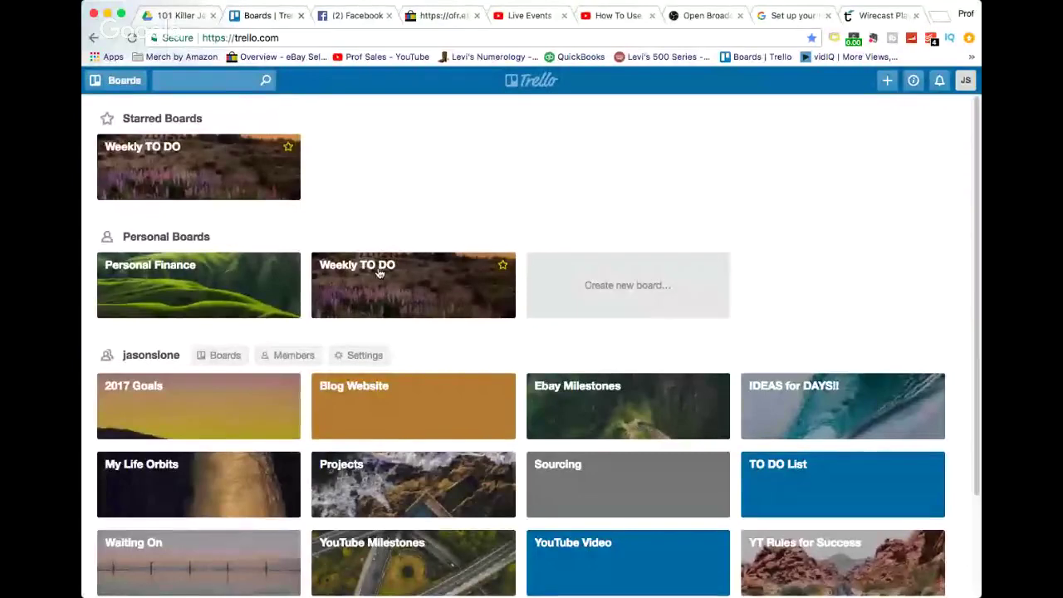
scroll(579, 226, "down", 2)
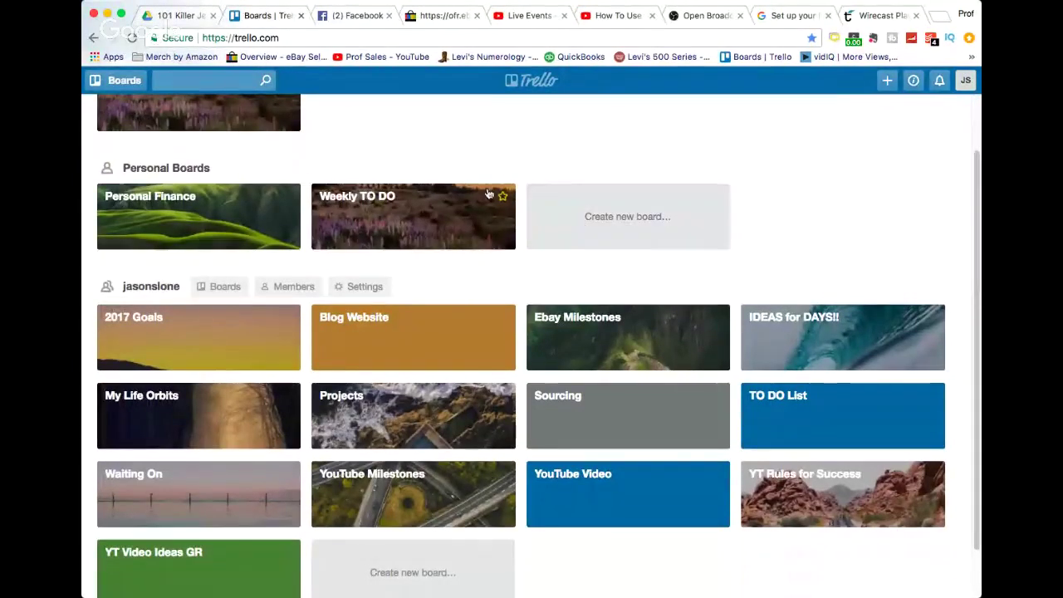
scroll(485, 193, "up", 1)
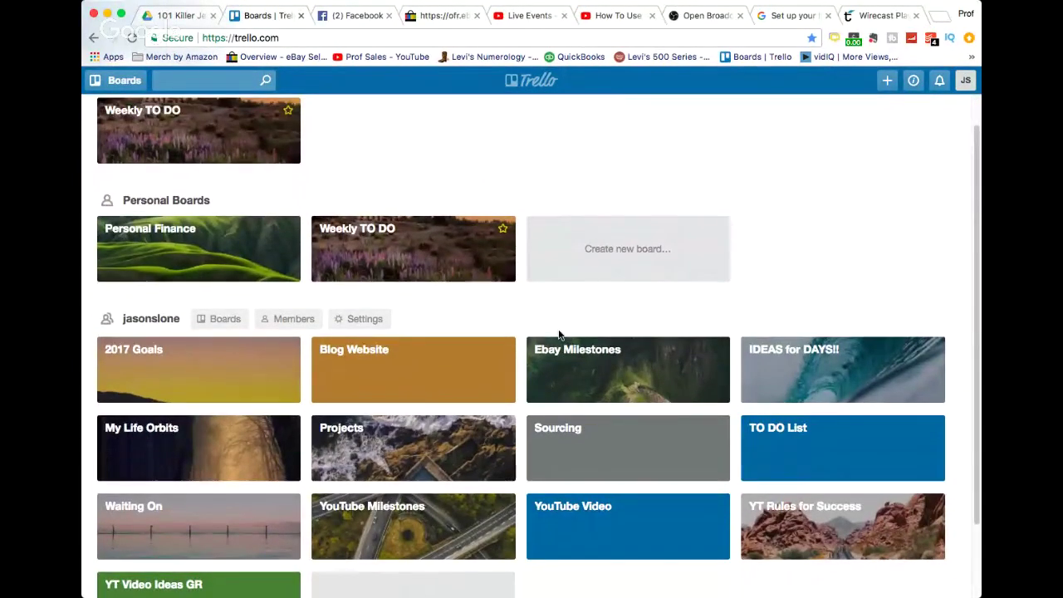
left_click(600, 368)
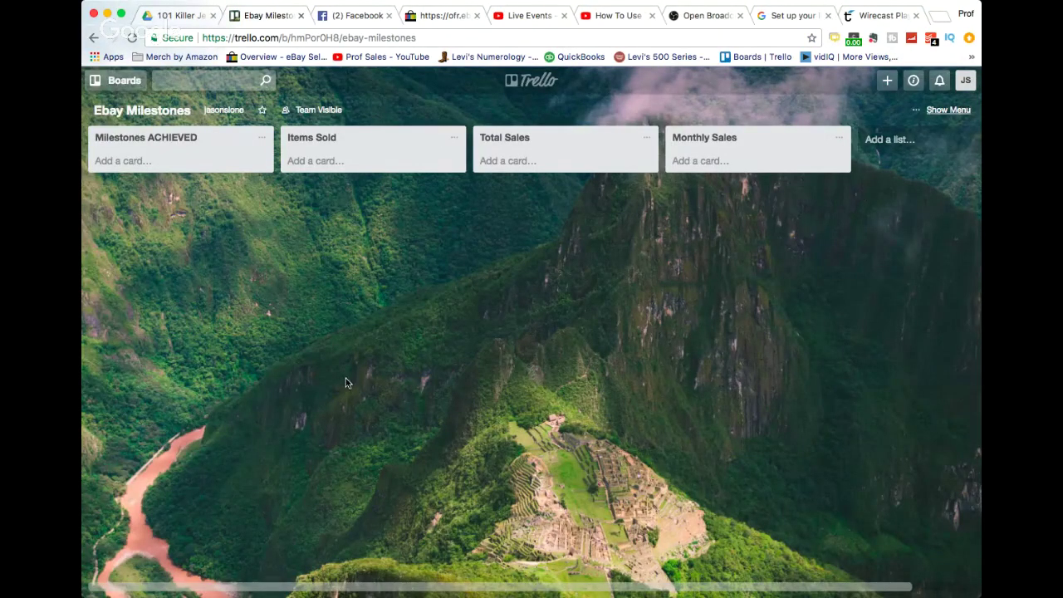
Try the underwater seal photo from Unsplash as the board background, and replace it with the crocodile eye photo
left_click(946, 109)
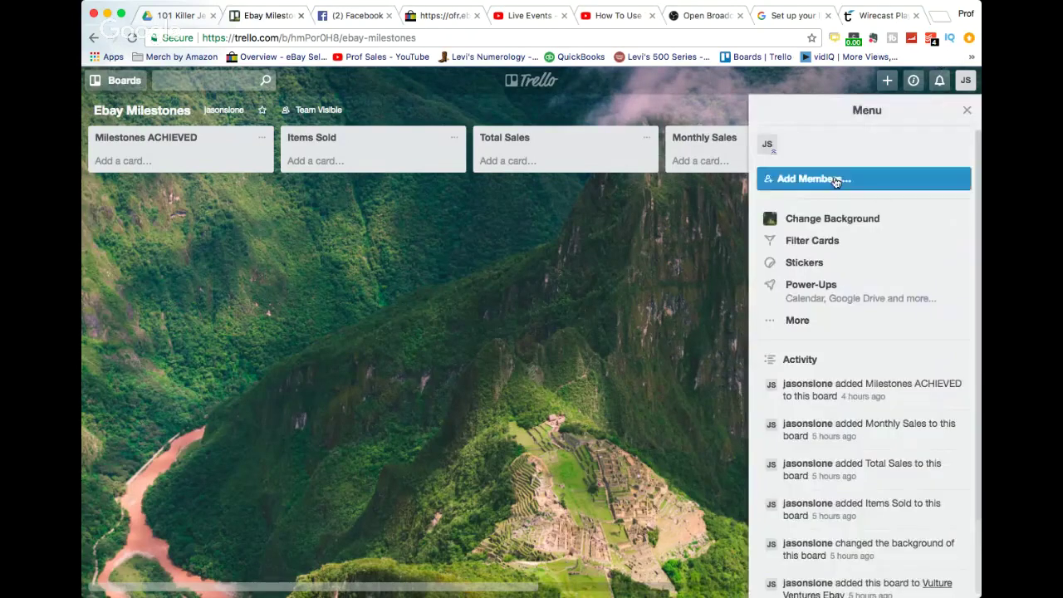
left_click(823, 219)
left_click(913, 194)
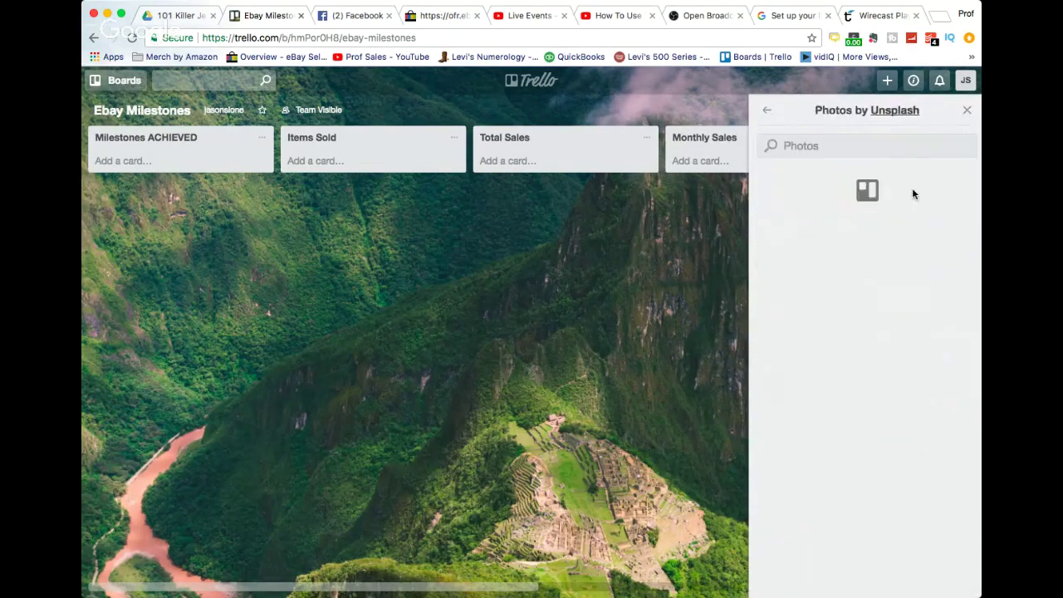
scroll(873, 359, "up", 1)
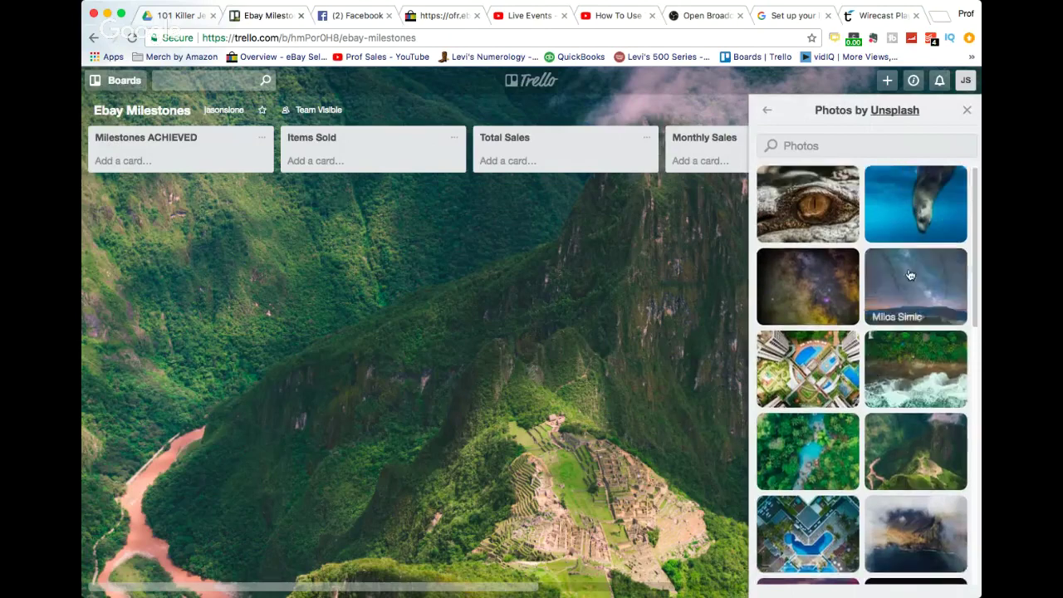
left_click(914, 208)
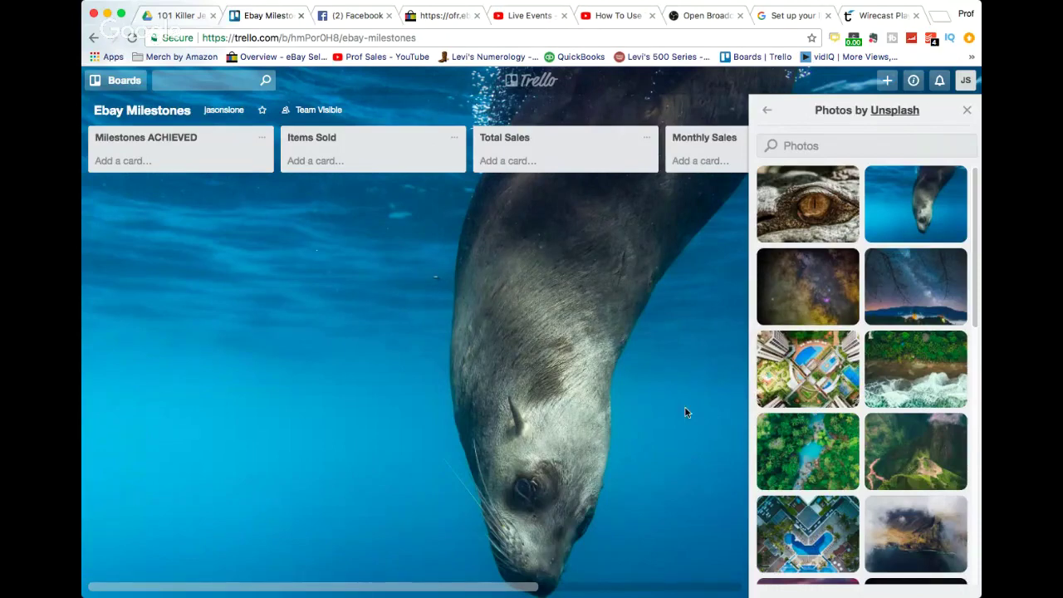
left_click(795, 226)
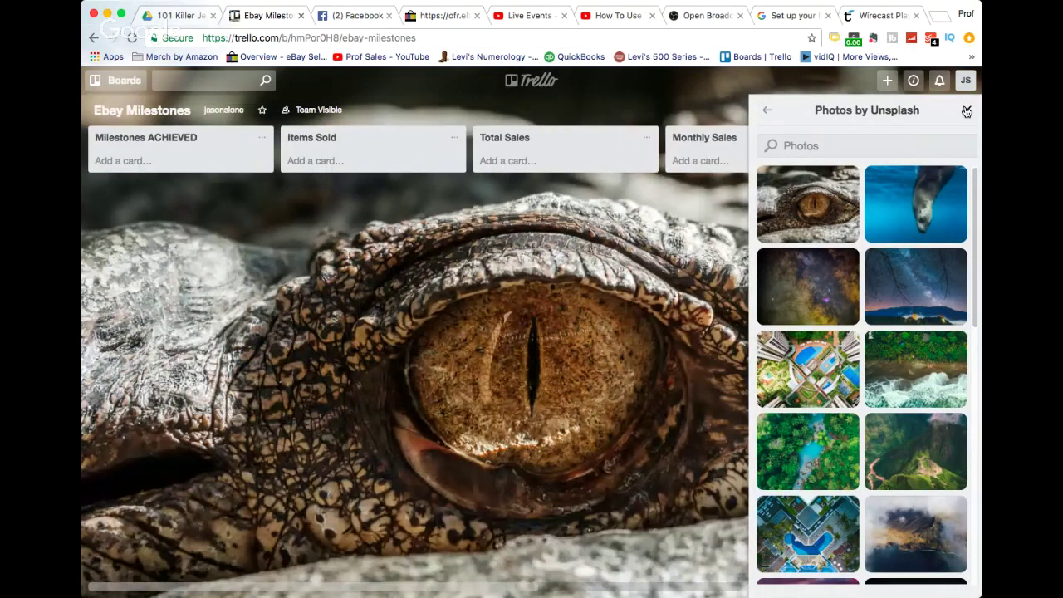
left_click(967, 112)
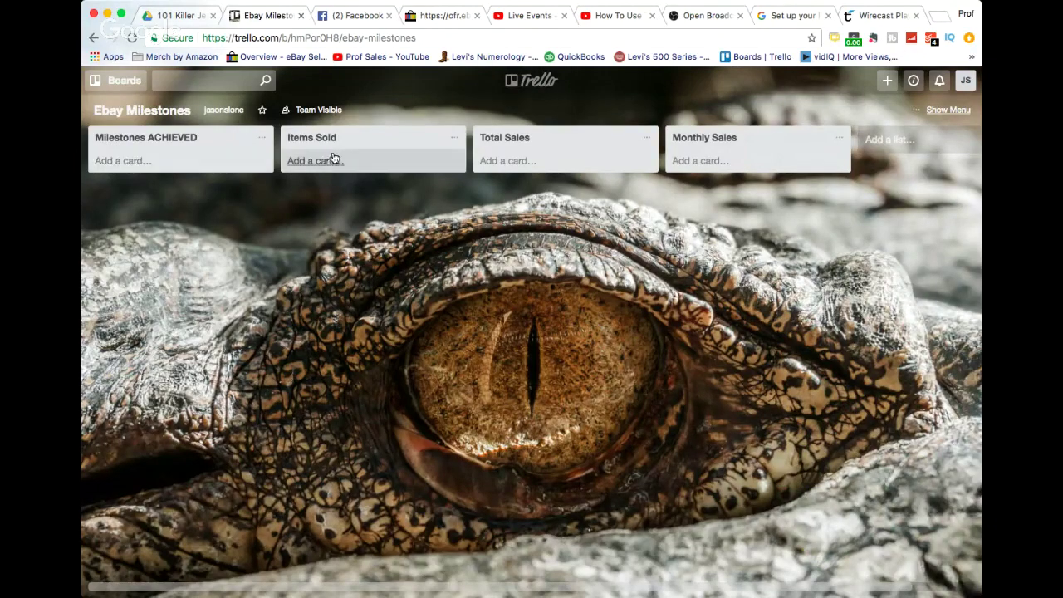
Add a card titled "$1000 Total Sales" to the Total Sales list and move it to the Milestones ACHIEVED list
left_click(516, 162)
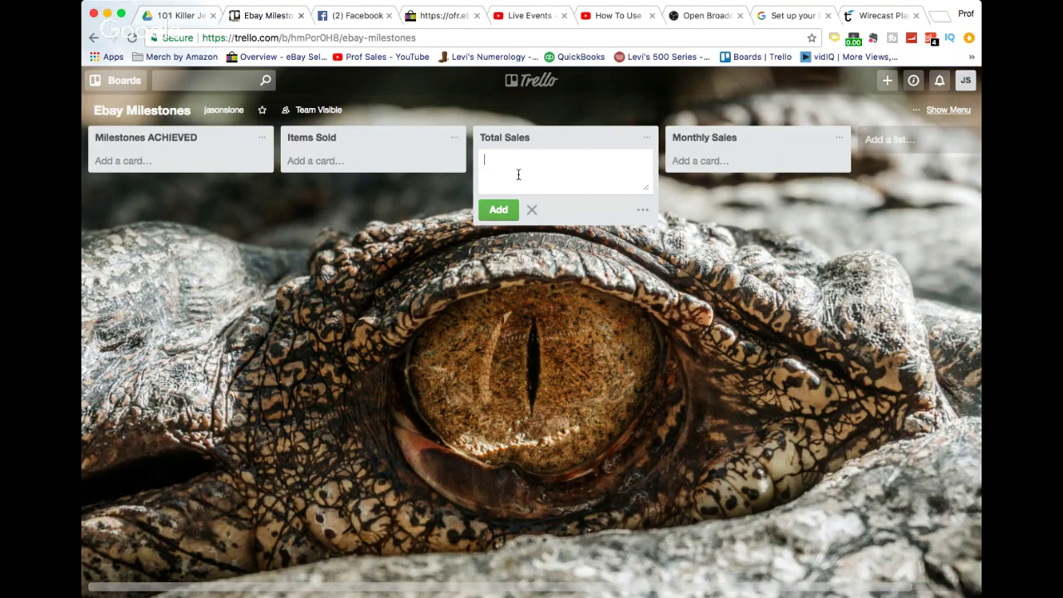
type("$1000 Total Sales")
key("Return")
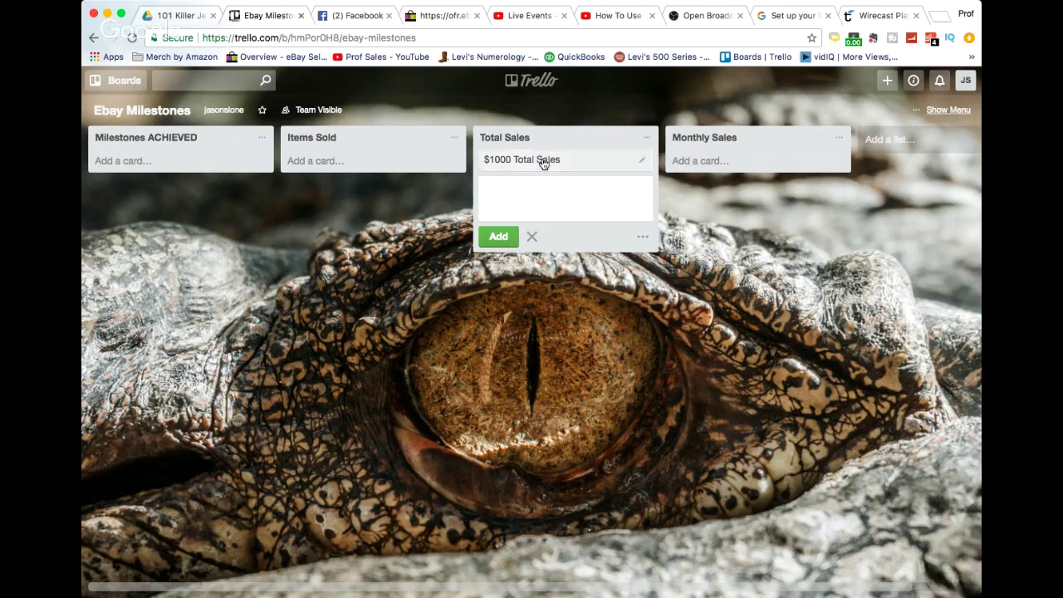
left_click_drag(544, 164, 154, 170)
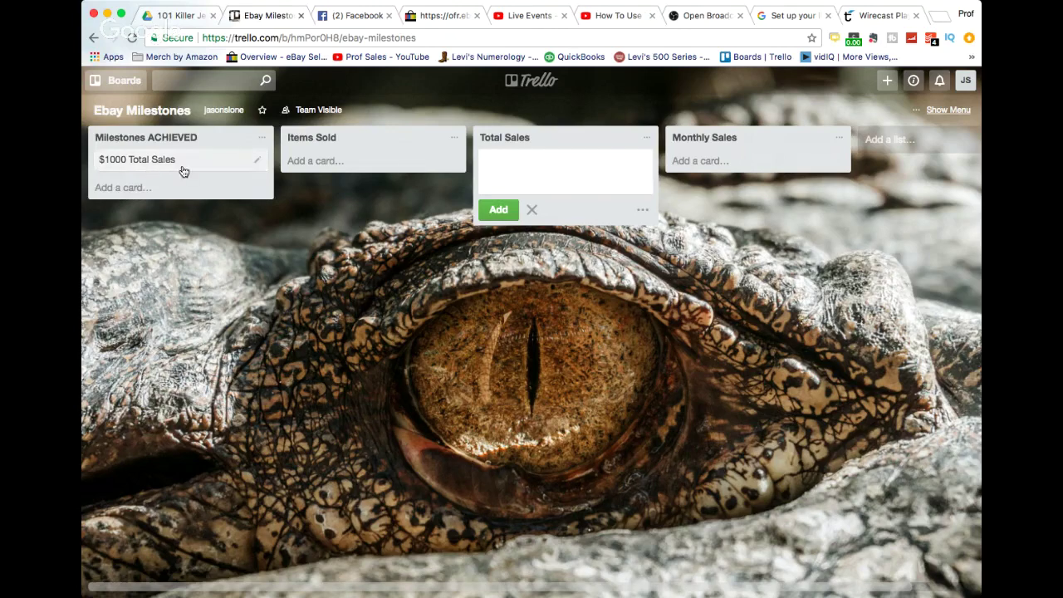
Add the cards "Sell 500 Items Total" and "Sell 1000 Items Total" to the Items Sold list
left_click(326, 163)
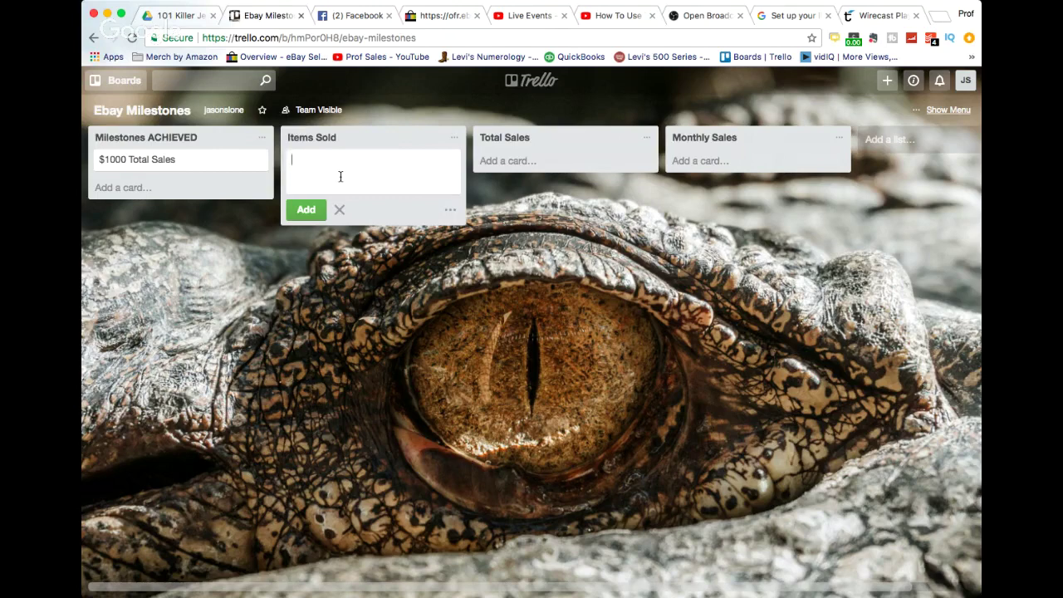
type("Sell 500 Items Total")
key("Return")
type("Sell 1")
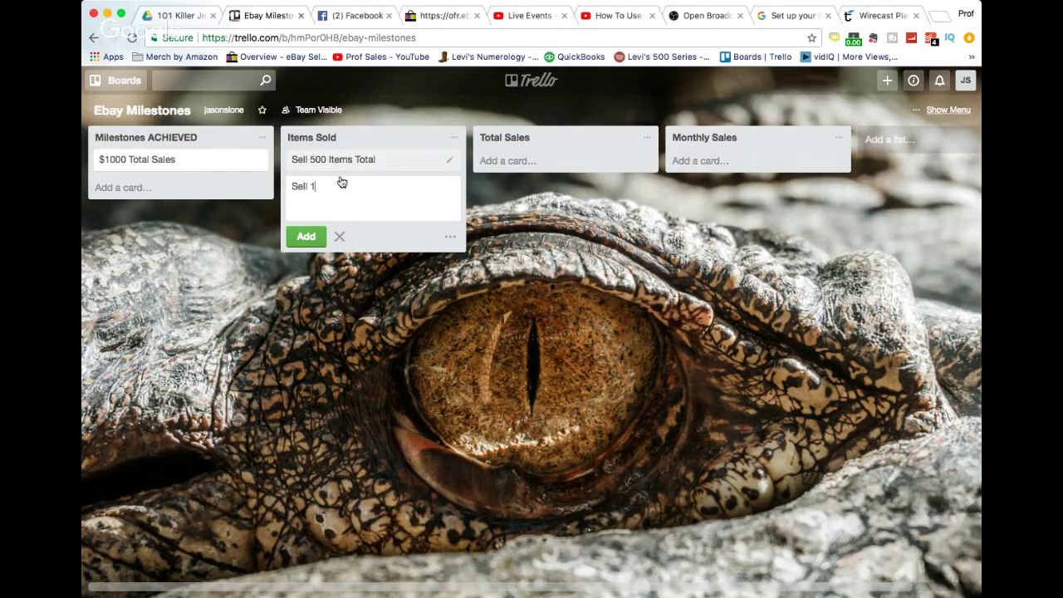
type("000 Items Total")
key("Return")
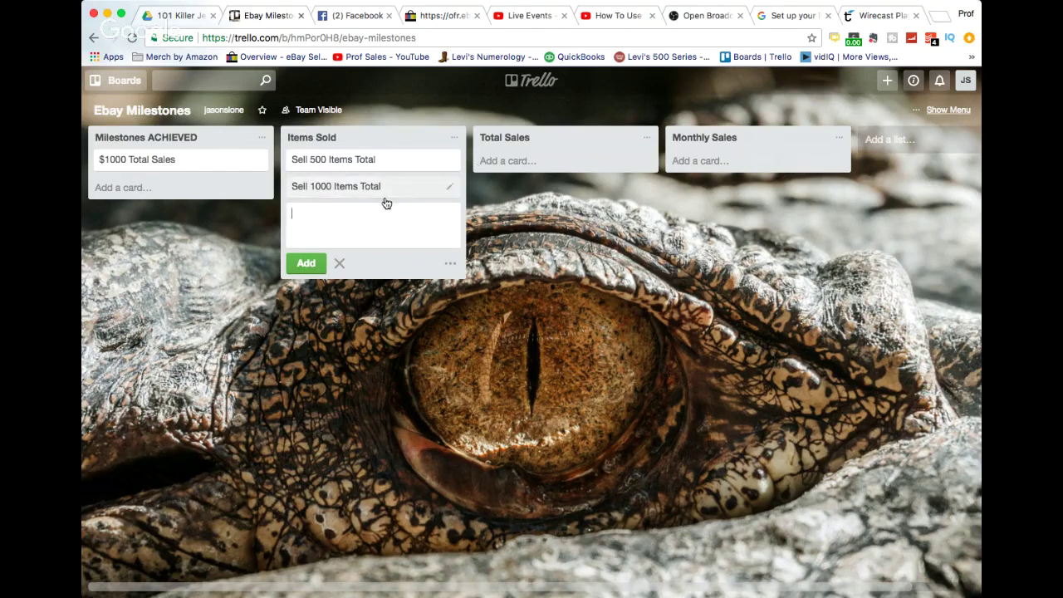